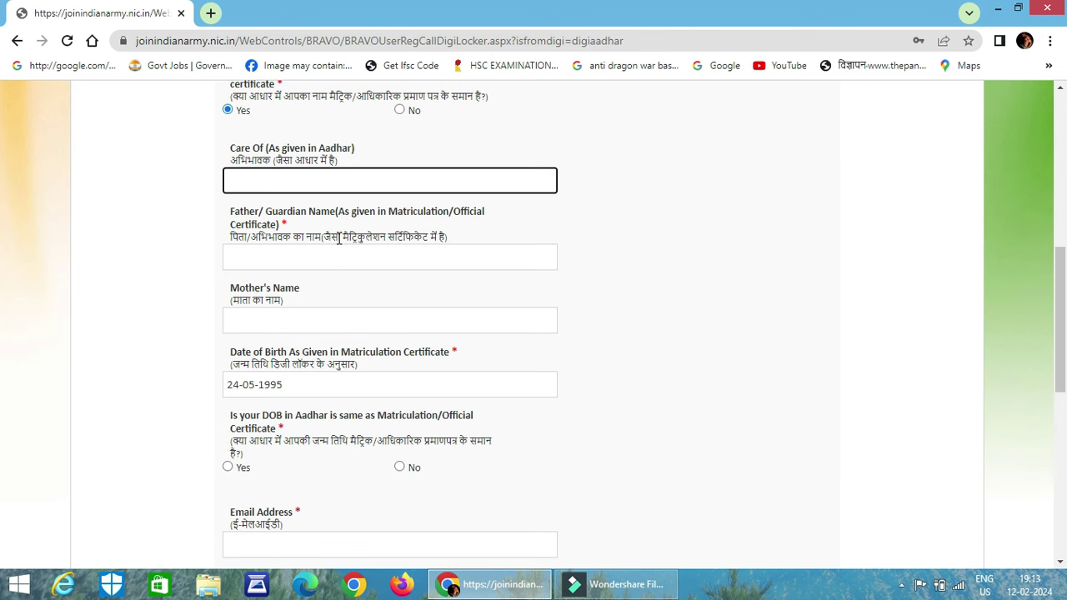
Enter the father's/guardian's full name in Father/Guardian Name
scroll(339, 239, up, 1)
click(326, 241)
click(327, 257)
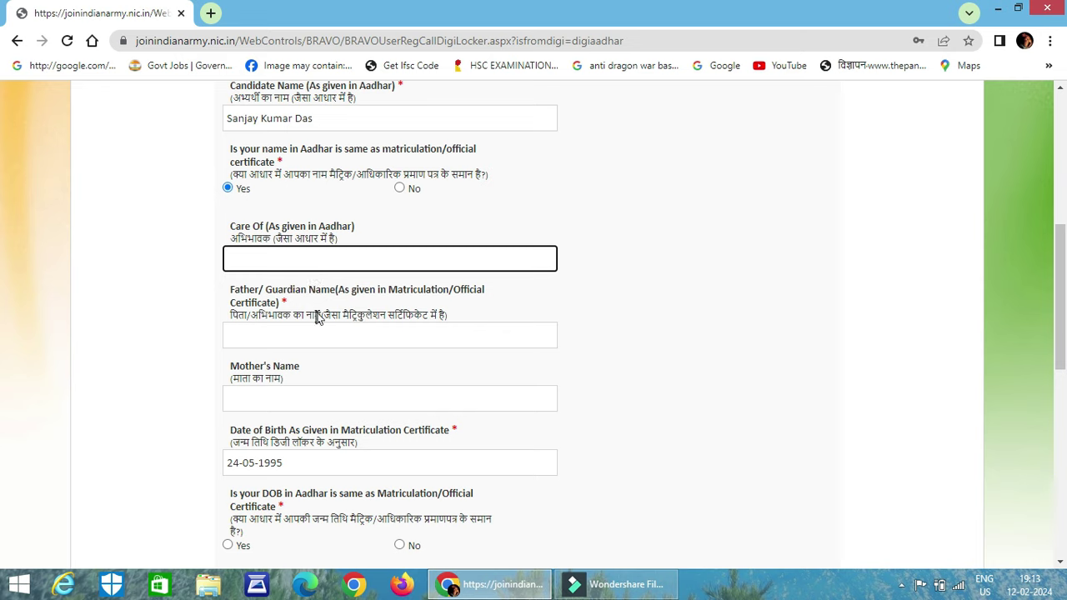
click(300, 343)
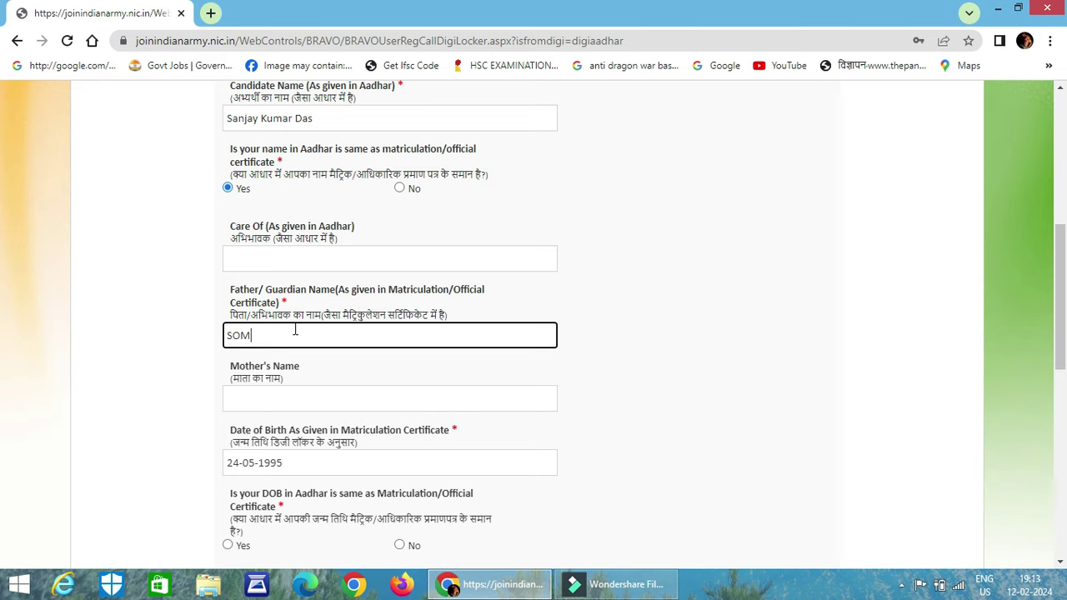
Replace the Aadhaar number with the corrected one and enter the mother's full name
scroll(329, 269, up, 2)
double_click(323, 208)
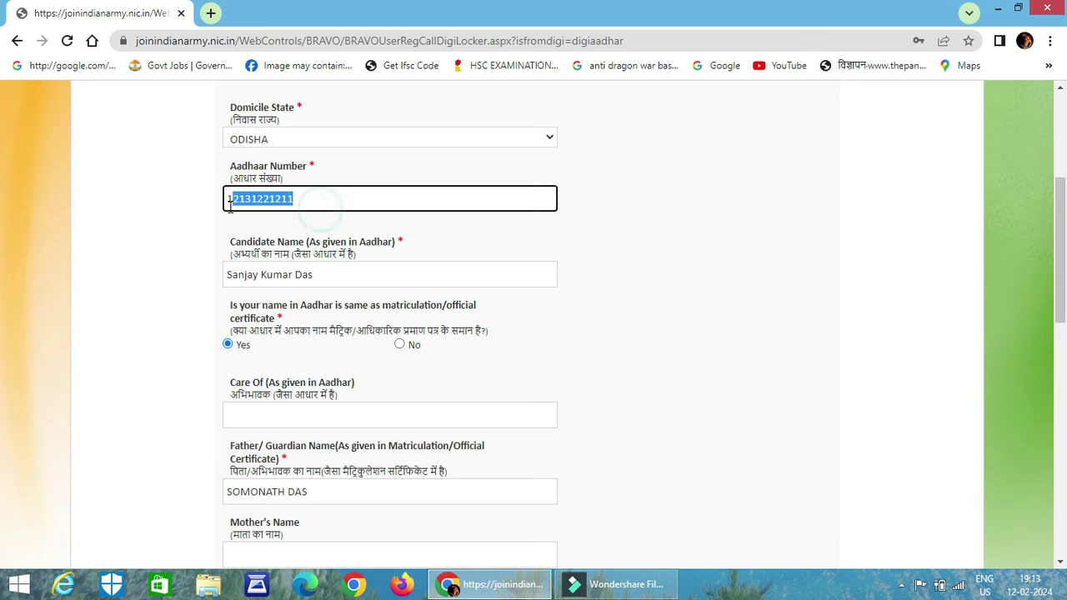
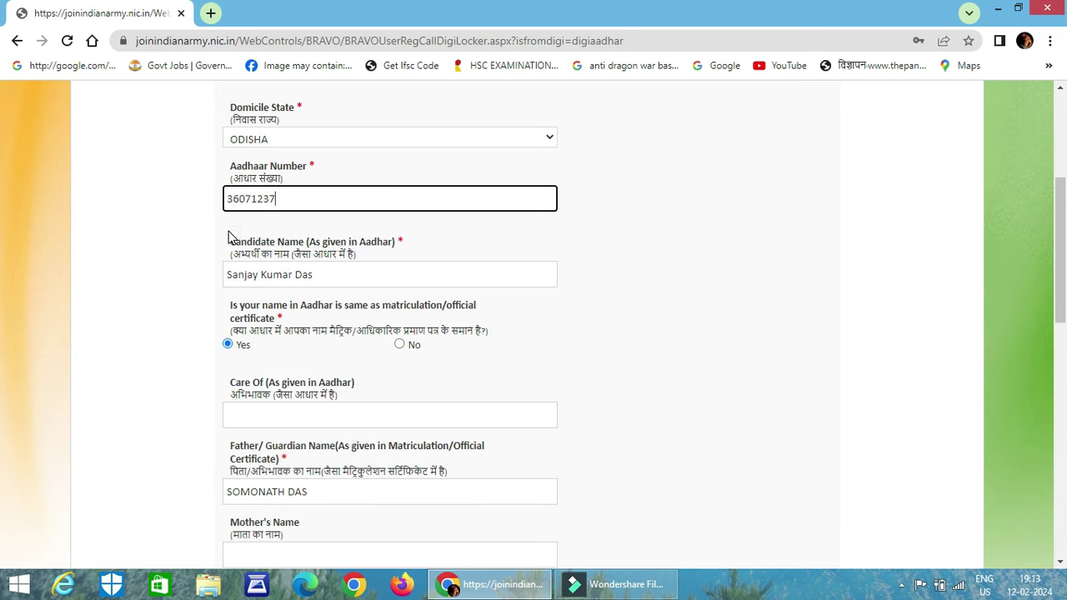
scroll(280, 262, down, 3)
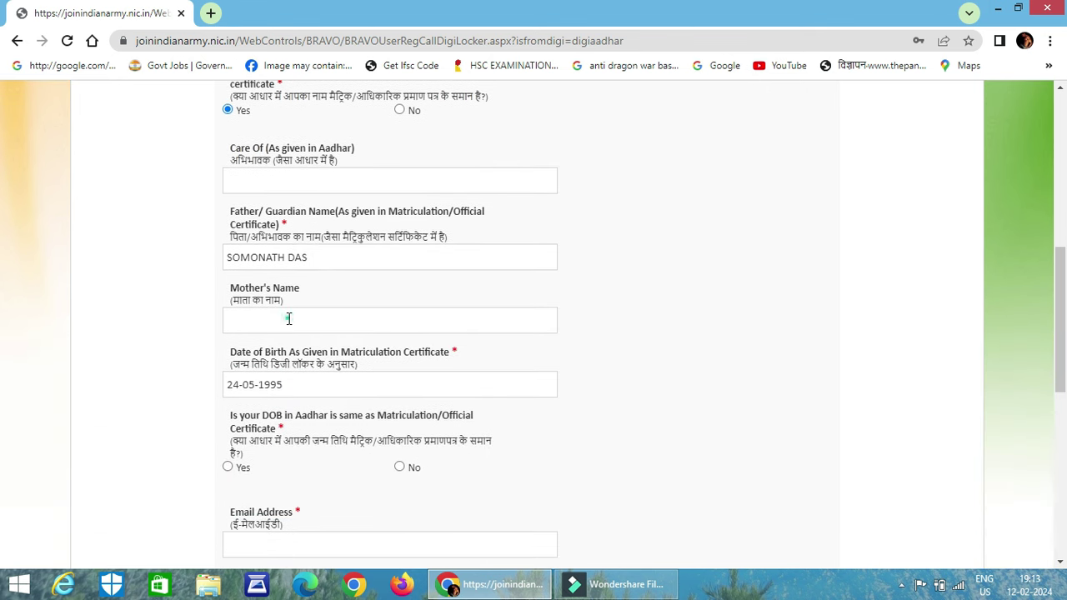
click(289, 314)
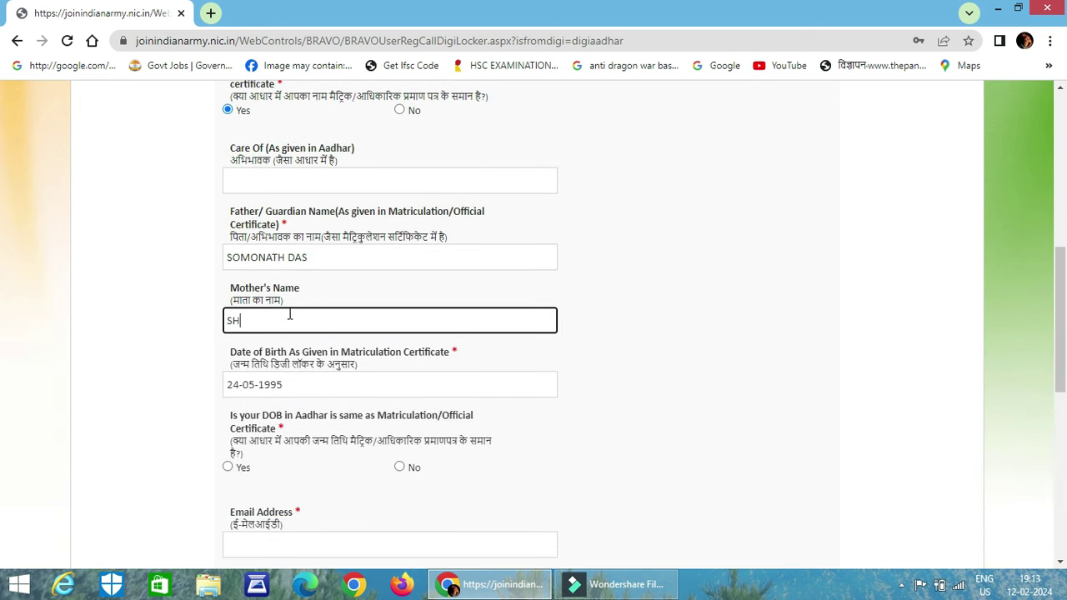
Answer Yes that the Aadhaar birth date matches, then erase the mistyped email text
scroll(296, 313, down, 3)
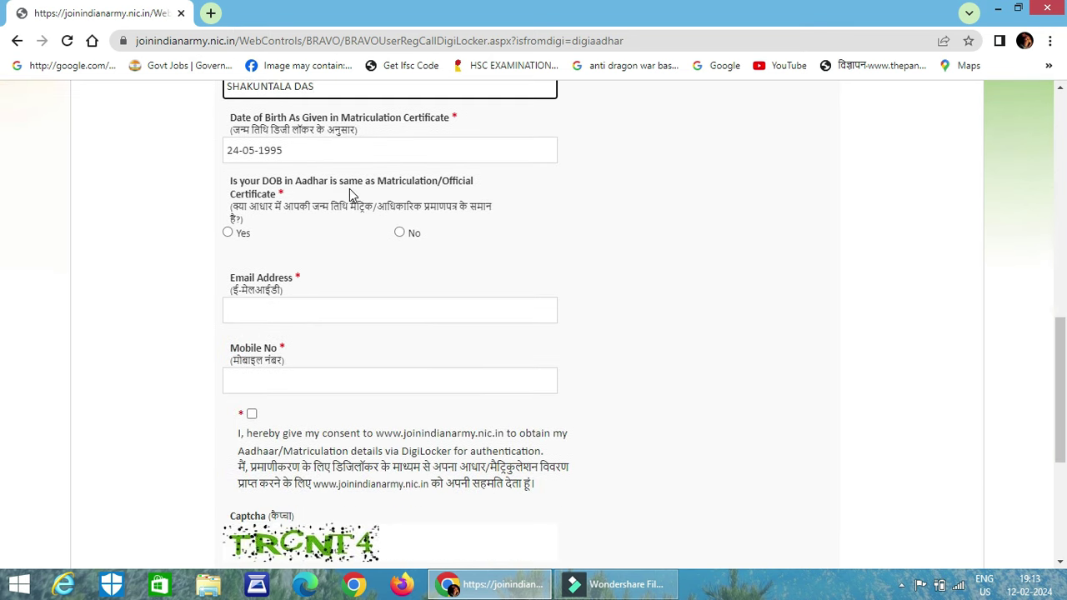
click(240, 234)
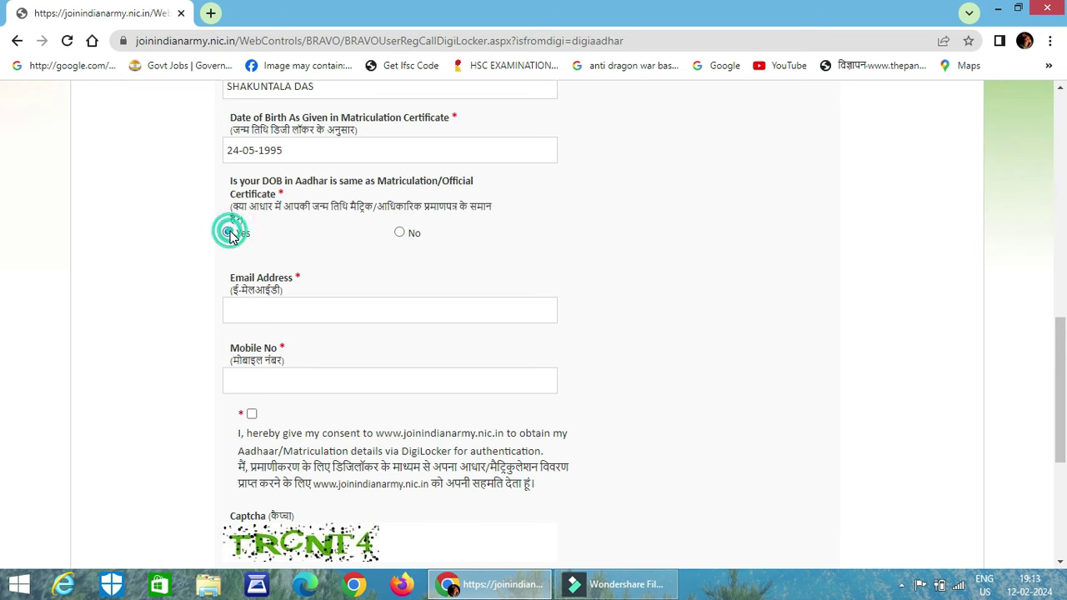
scroll(256, 247, down, 1)
click(262, 237)
text(FDTGFCYTFVY)
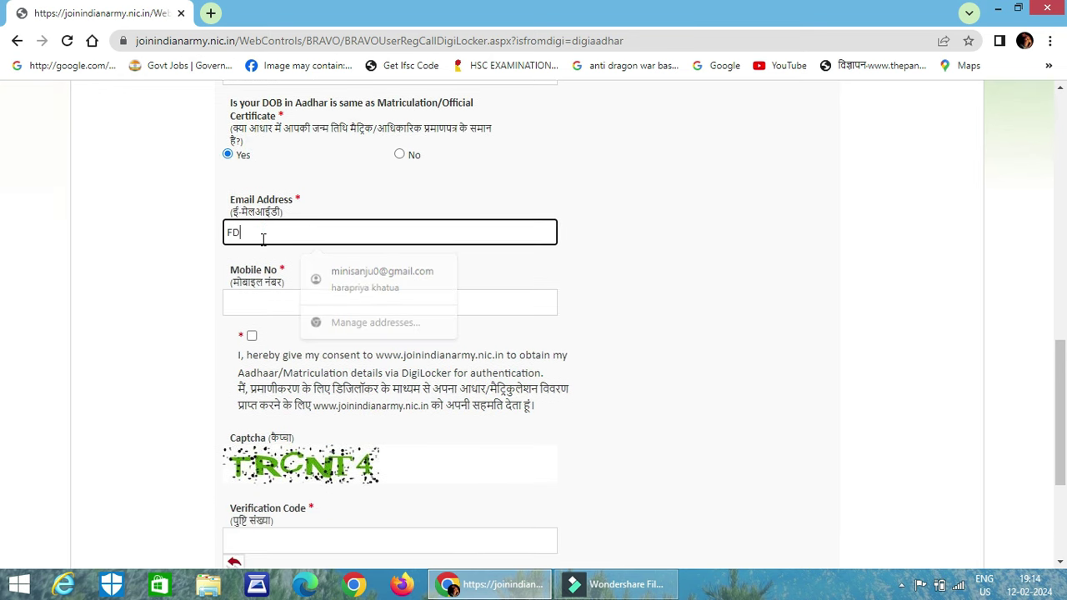
key(BackSpace)
key(BackSpace)
key(BackSpace)
key(BackSpace)
key(BackSpace)
key(BackSpace)
key(BackSpace)
key(BackSpace)
key(BackSpace)
key(BackSpace)
key(BackSpace)
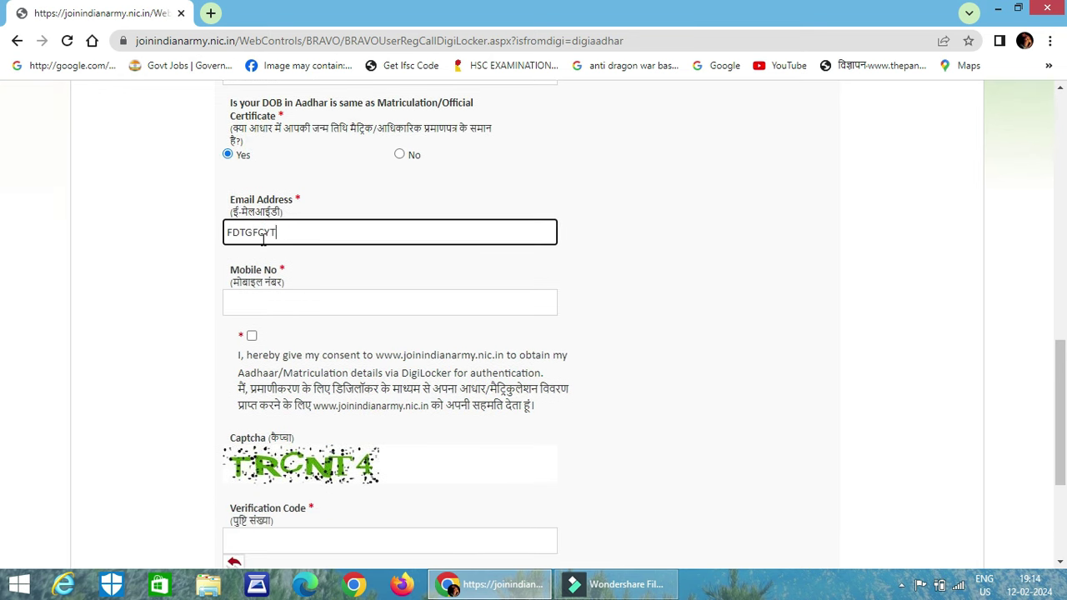
key(Caps_Lock)
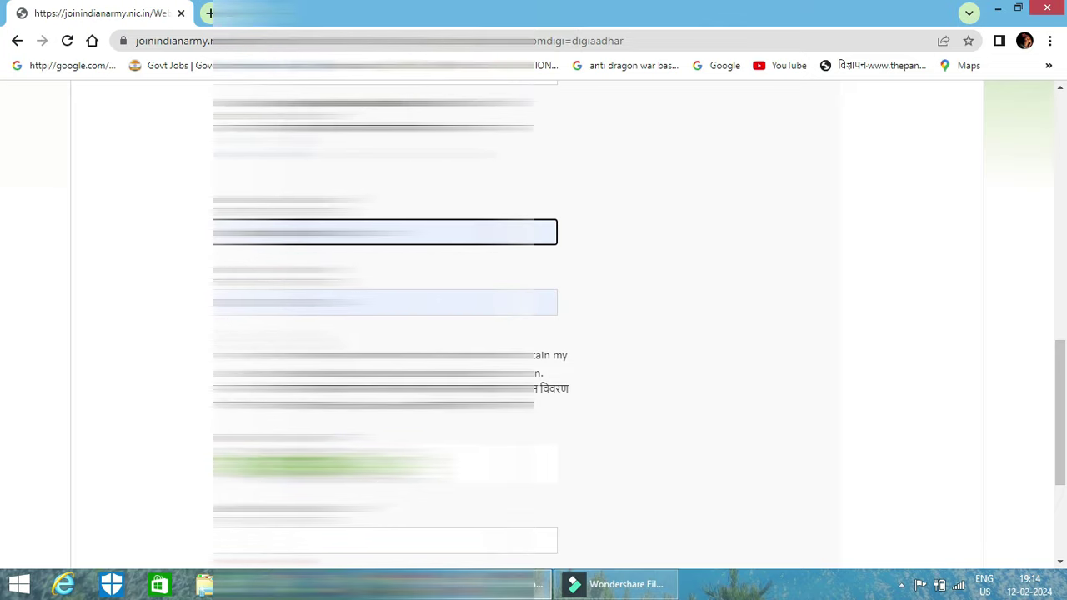
Submit the registration details and acknowledge the OTP-sent notice
scroll(533, 325, up, 3)
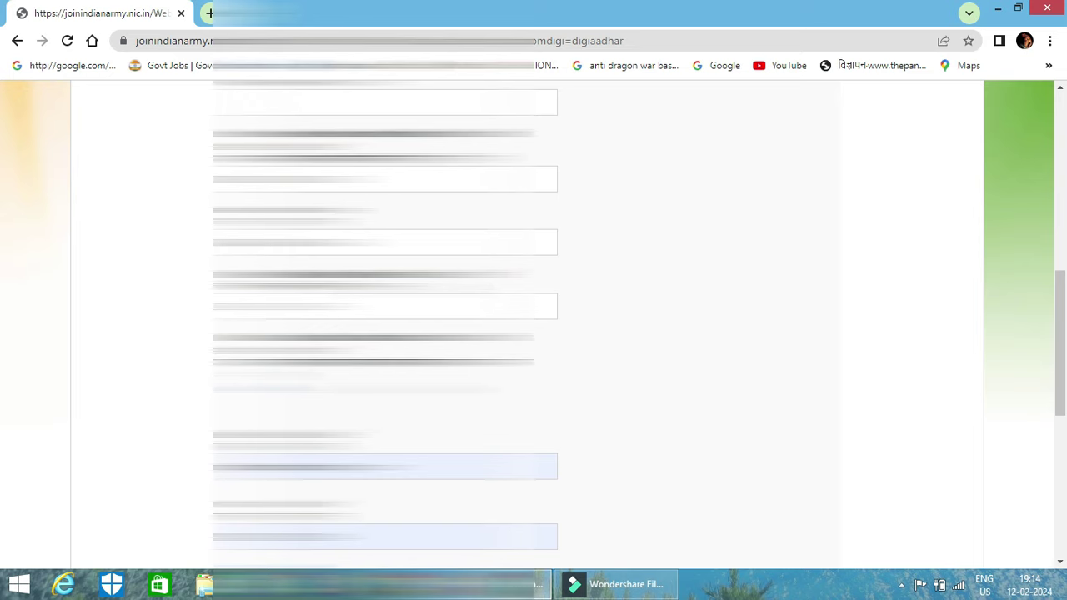
click(385, 306)
scroll(533, 325, down, 4)
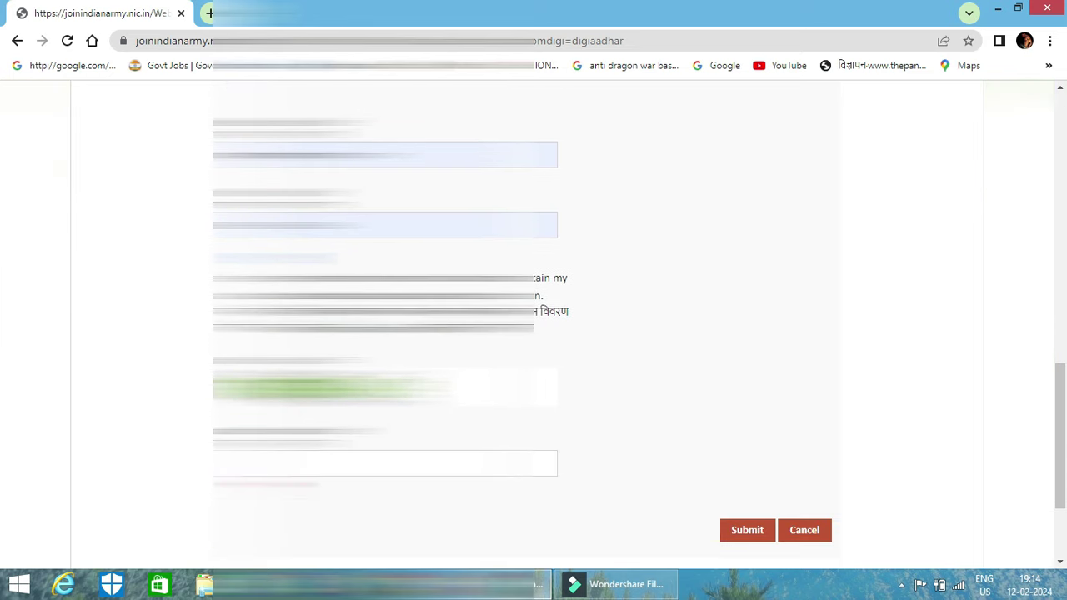
scroll(534, 325, down, 2)
click(386, 306)
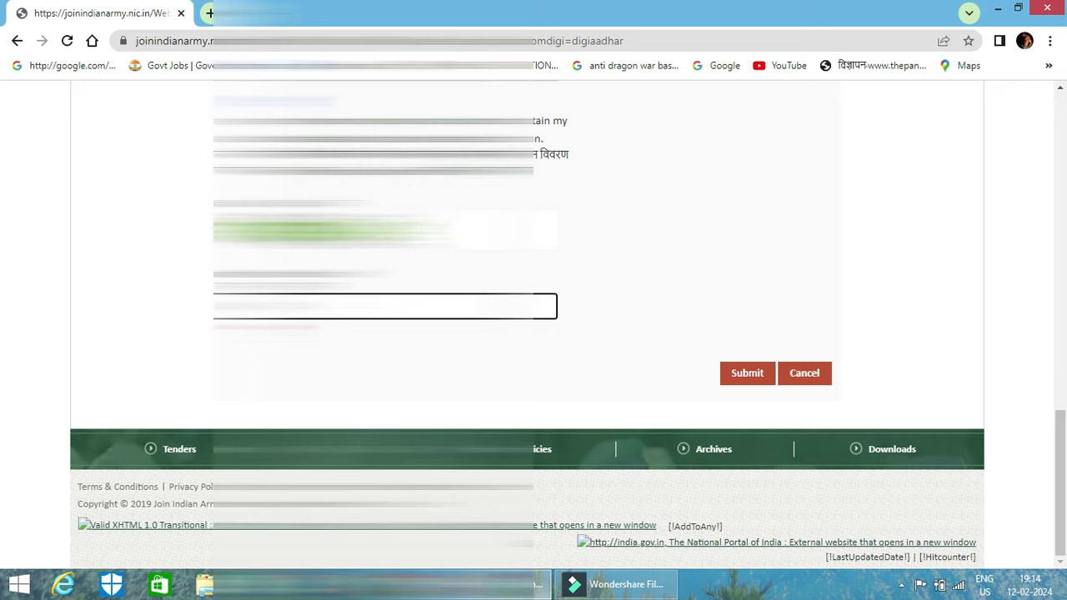
click(753, 377)
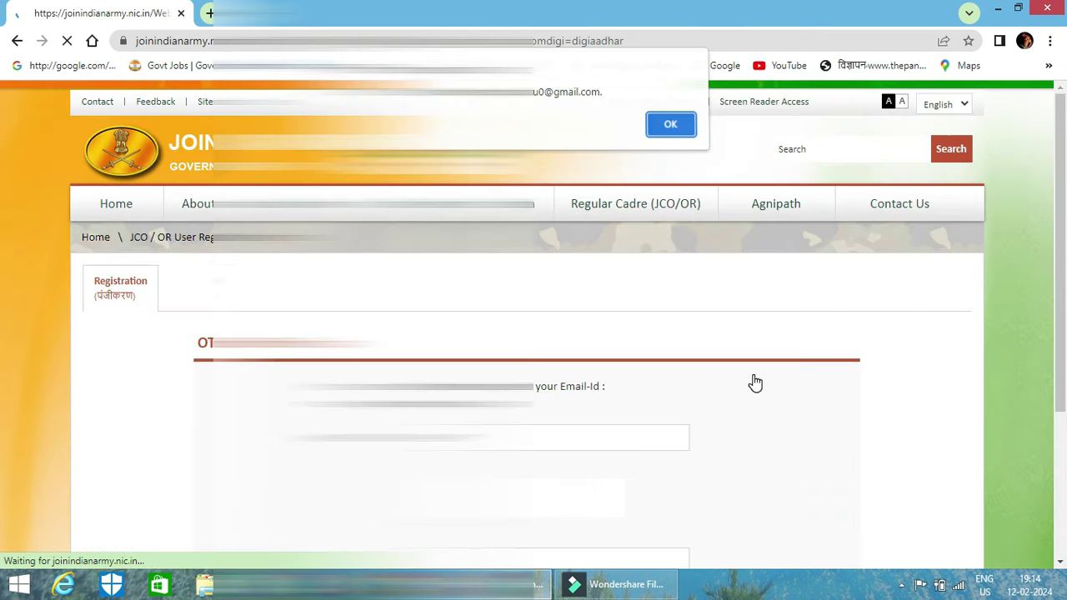
click(670, 129)
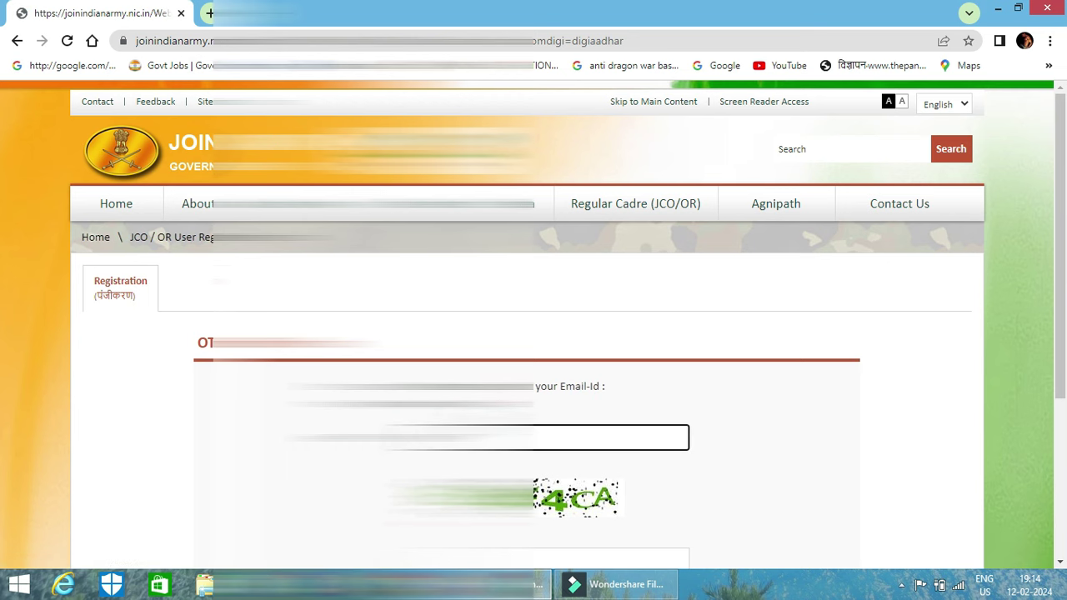
scroll(534, 333, down, 1)
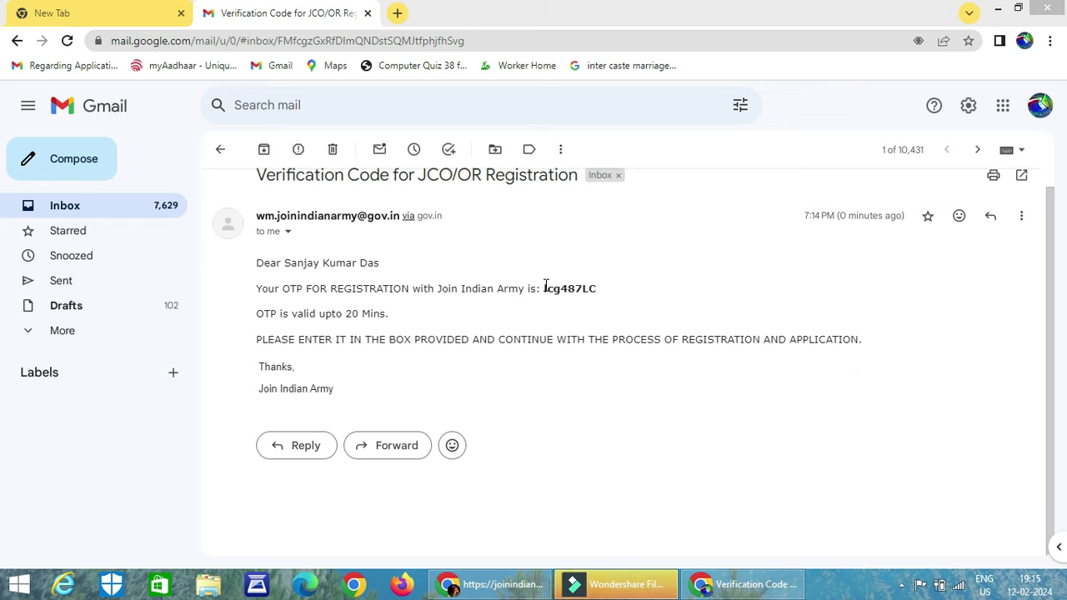
Select the one-time password in the verification email and copy it
drag(546, 288, 596, 293)
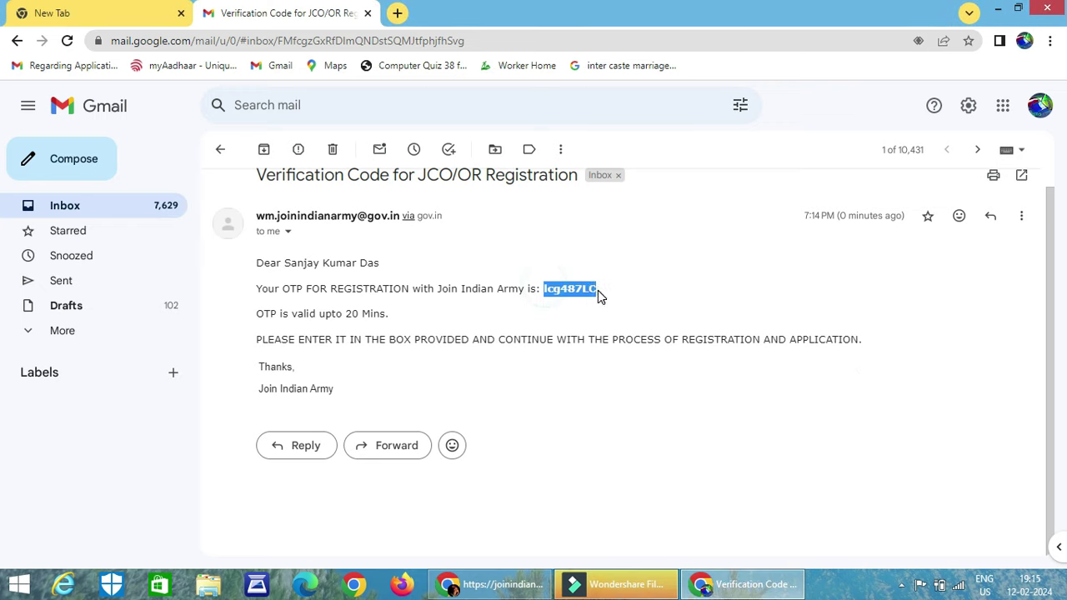
right_click(557, 290)
click(616, 303)
Paste the OTP into Enter OTP, type the captcha characters, and submit verification
click(494, 584)
key(ctrl+v)
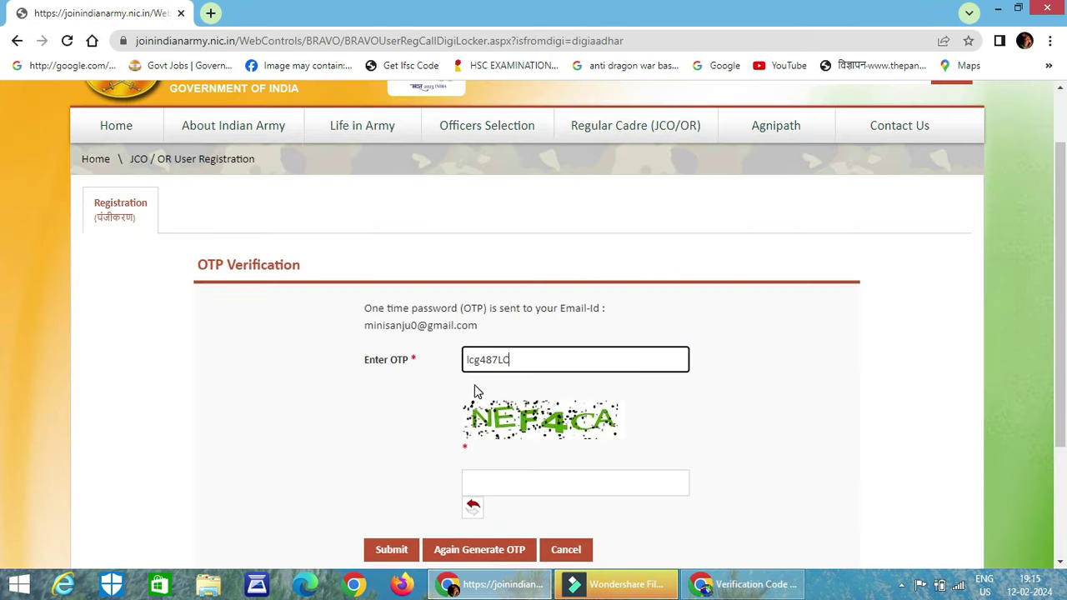
click(528, 477)
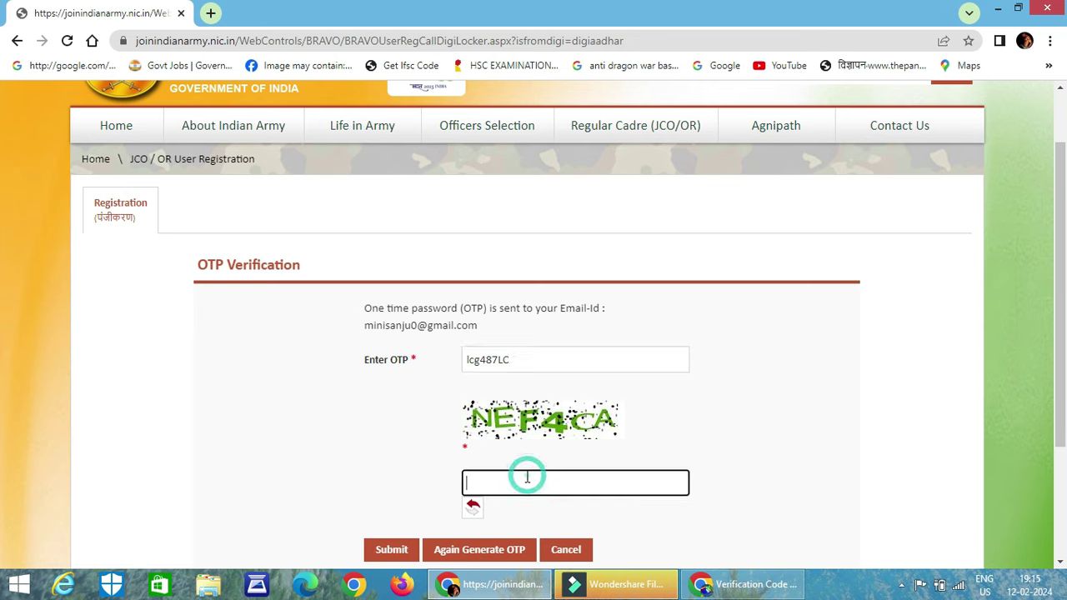
text(N)
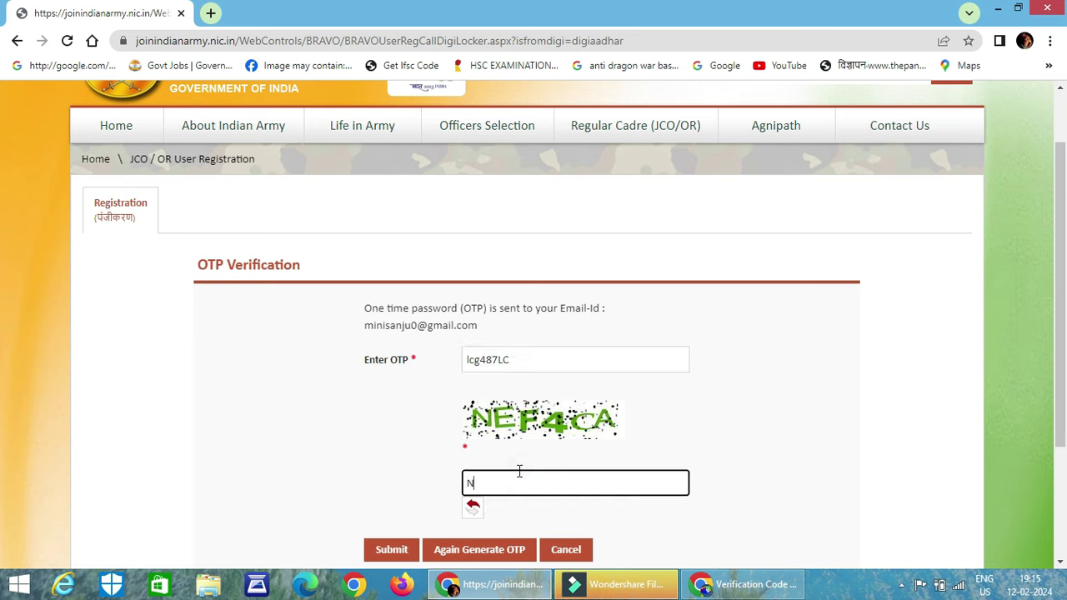
text(EF4CA)
scroll(468, 215, down, 1)
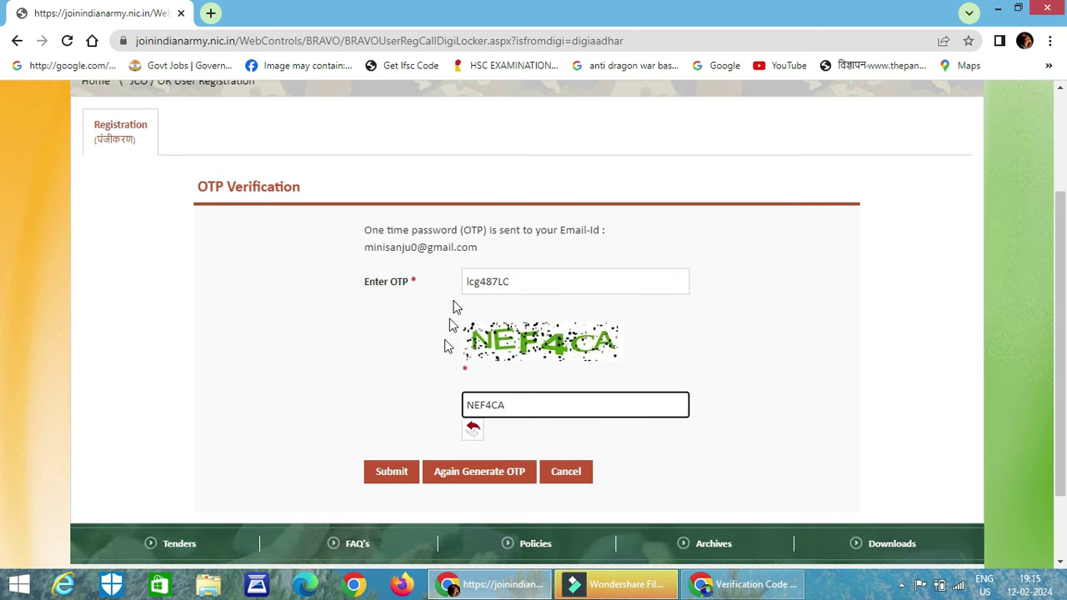
click(390, 474)
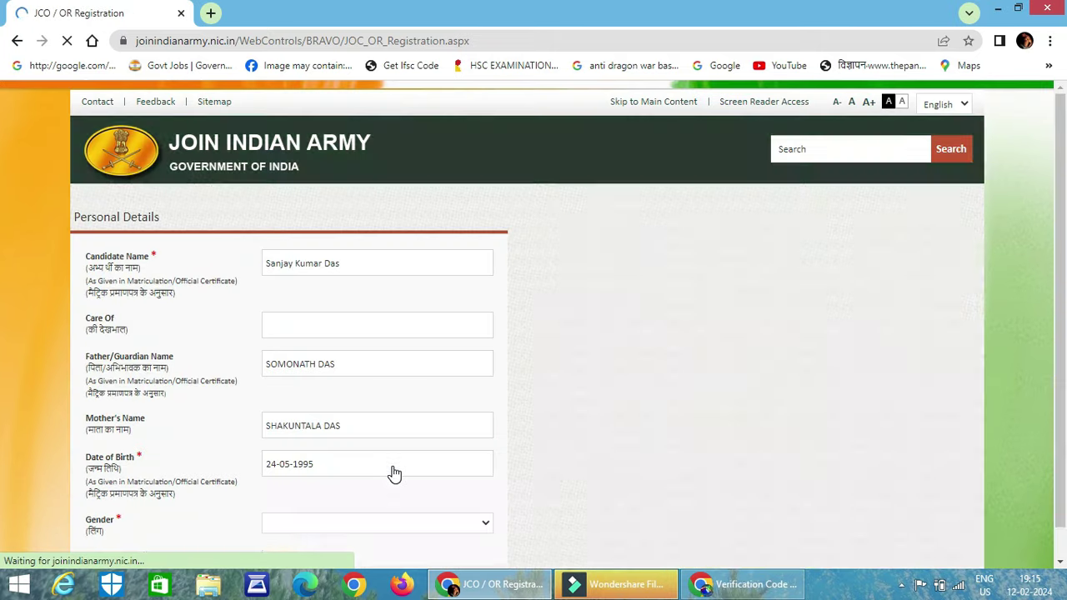
Choose Baleshwar Sadar as the tehsil in the address details
scroll(492, 398, up, 5)
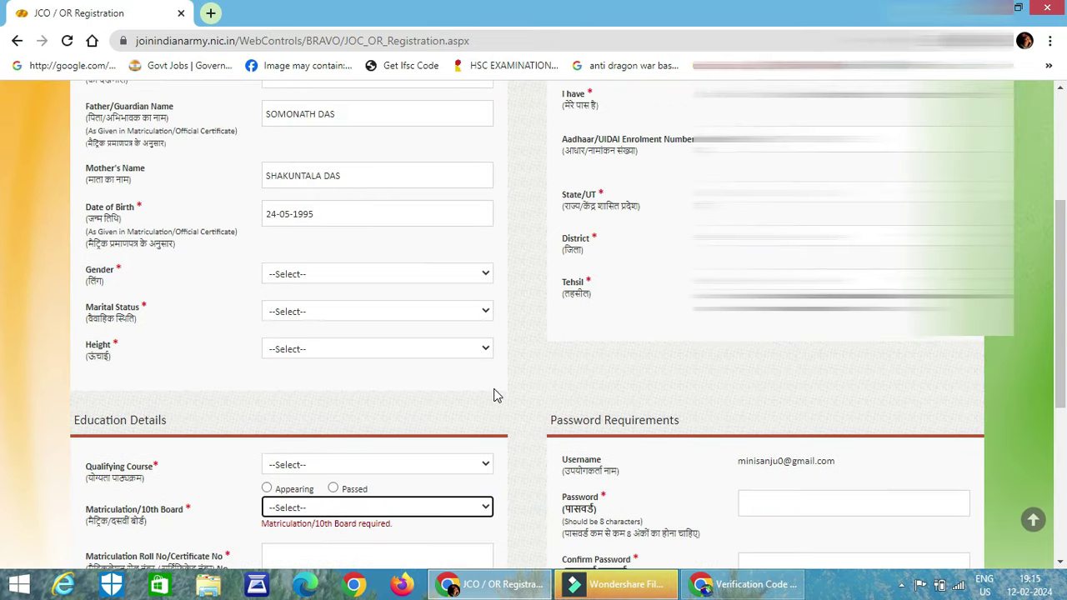
scroll(493, 395, up, 1)
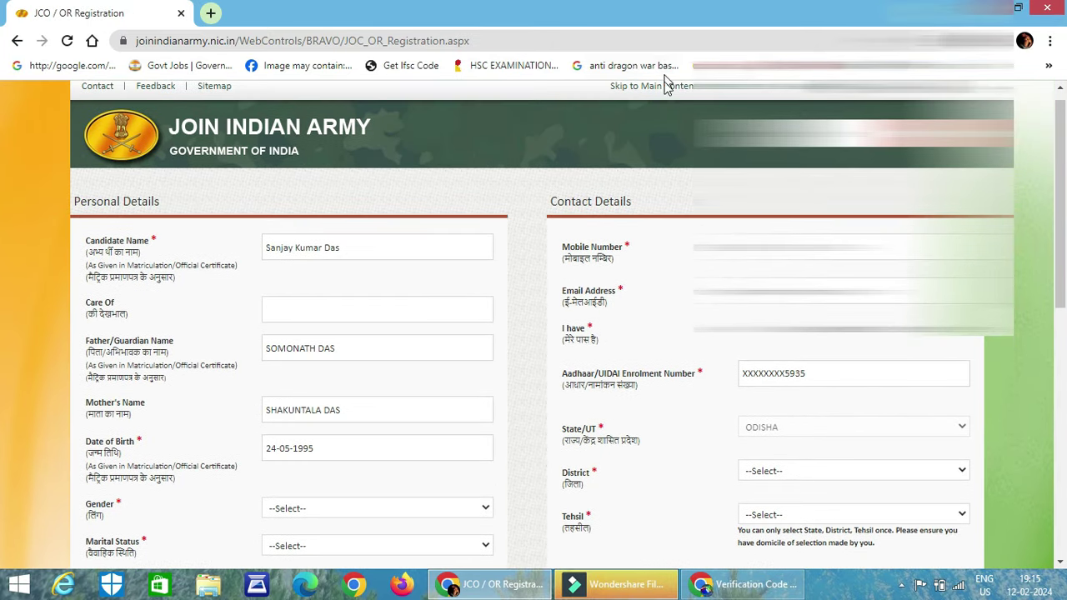
scroll(461, 281, down, 7)
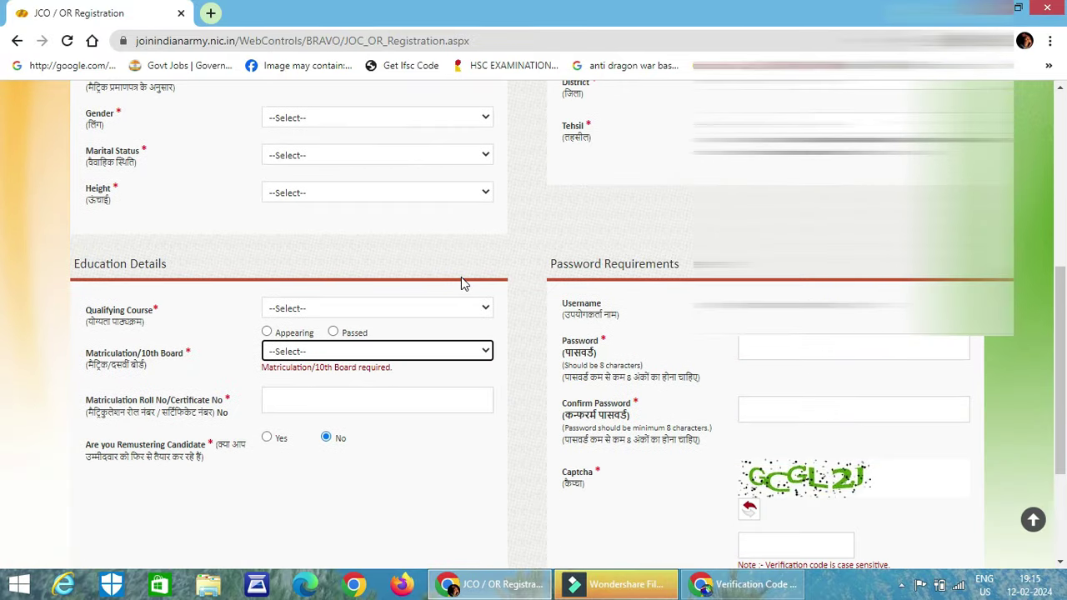
scroll(462, 283, up, 6)
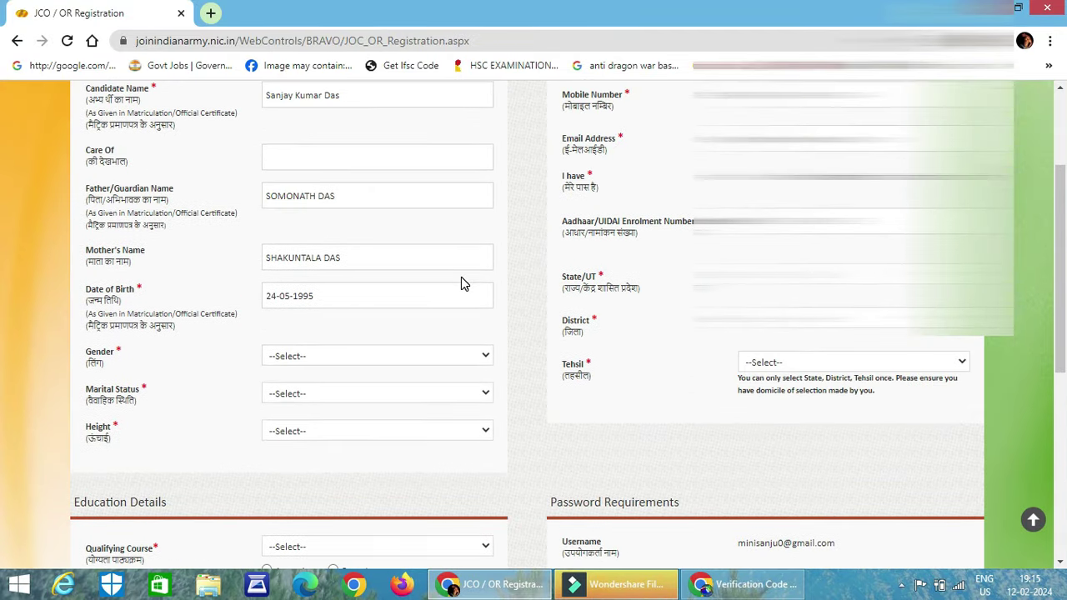
scroll(410, 310, down, 4)
click(380, 342)
scroll(396, 320, up, 5)
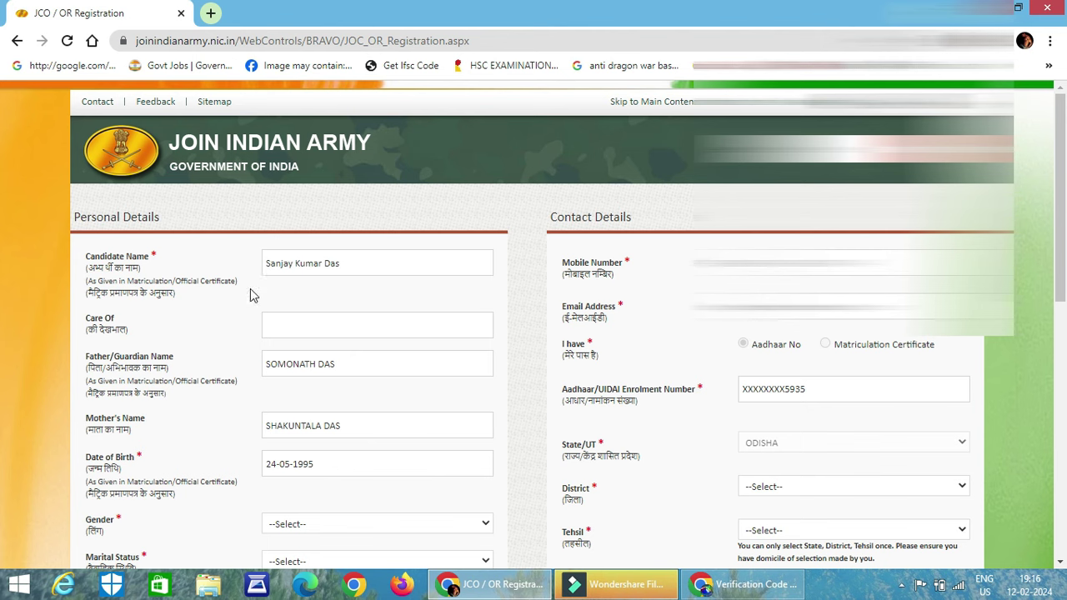
click(316, 330)
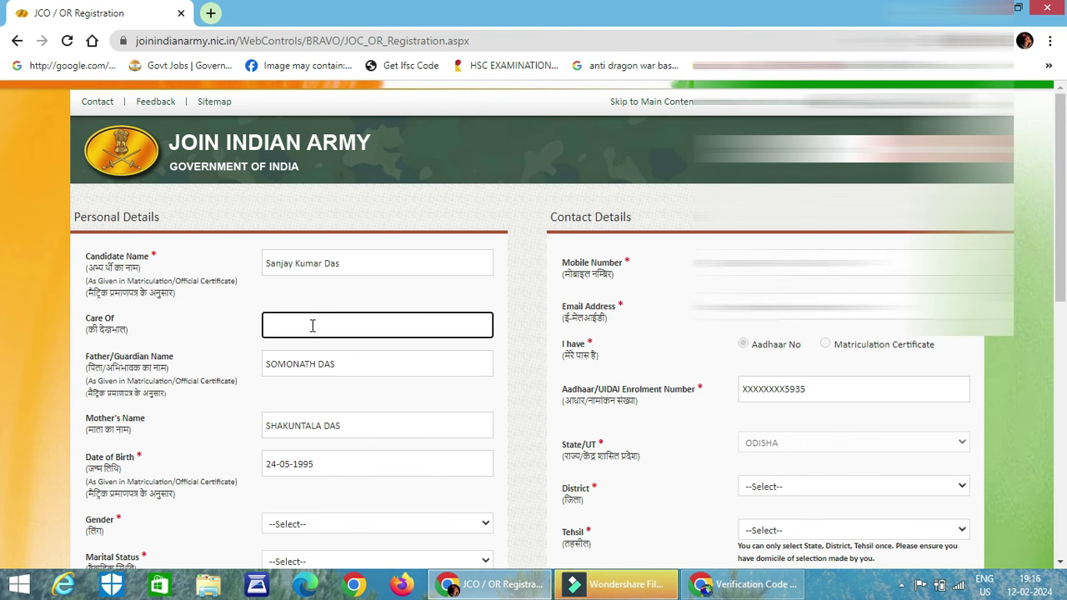
scroll(321, 342, down, 1)
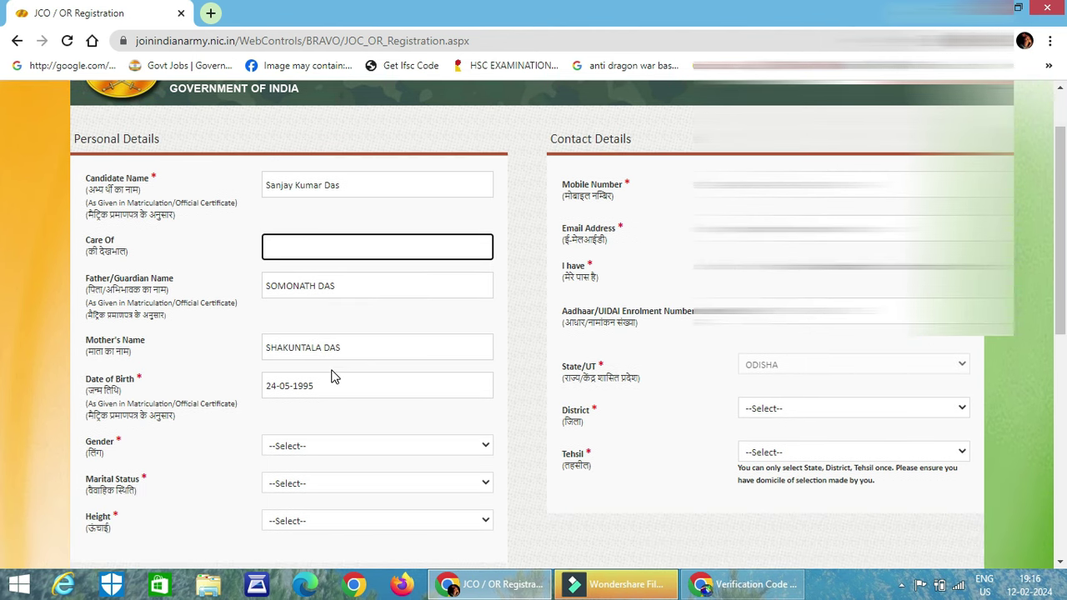
scroll(333, 374, down, 1)
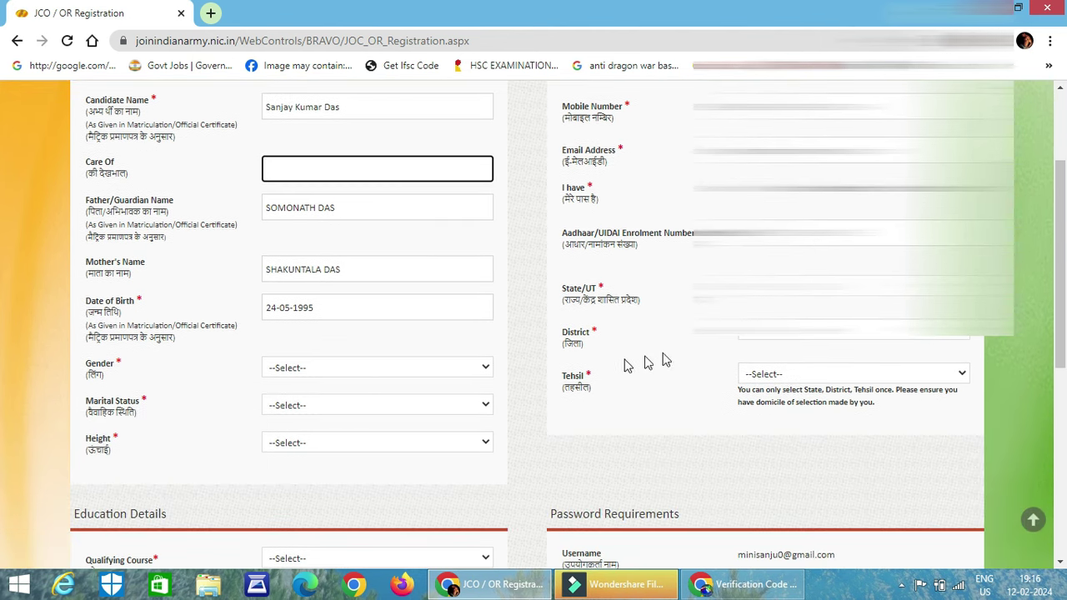
click(796, 342)
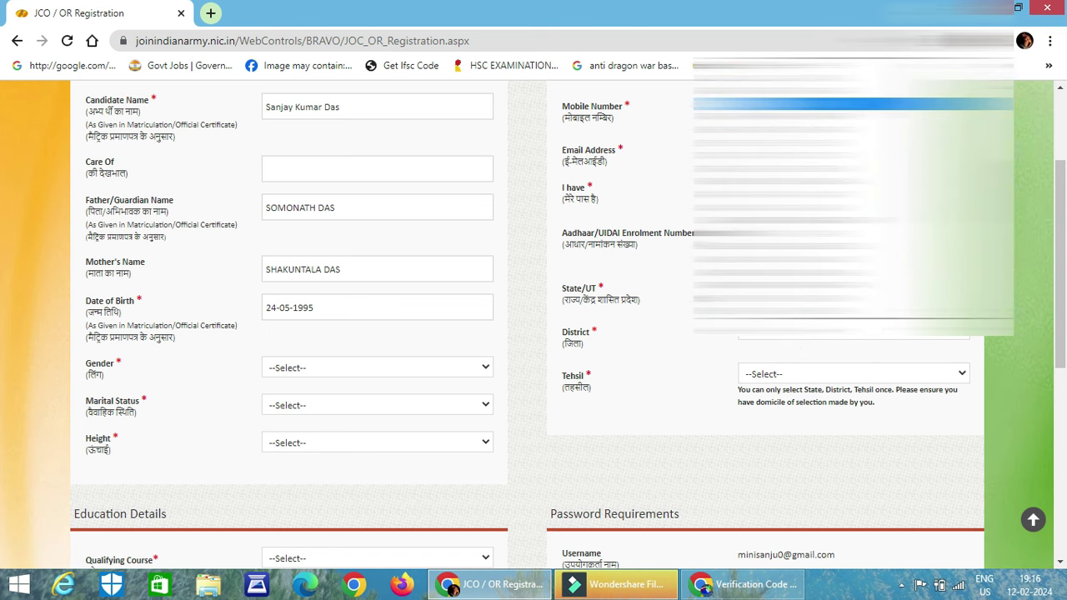
scroll(712, 367, down, 1)
click(786, 292)
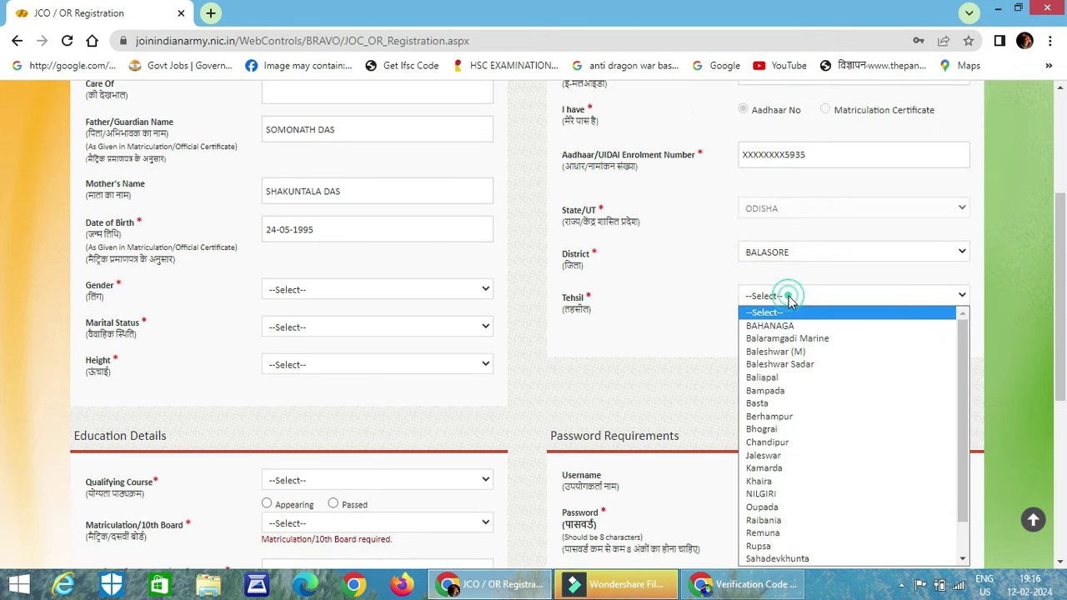
click(807, 365)
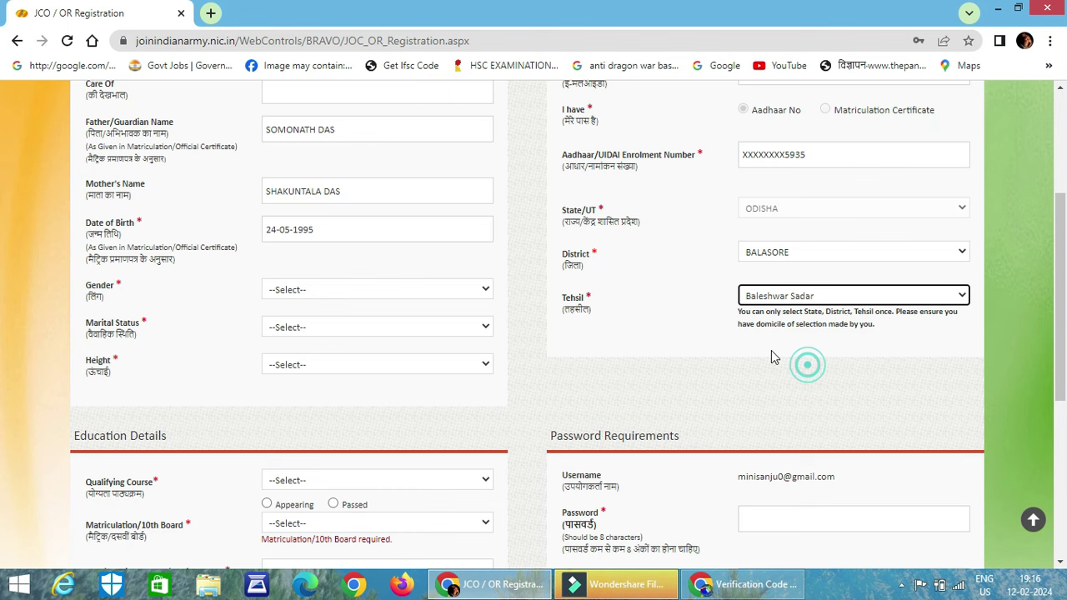
Set gender to Male (confirming it), marital status to Married and height to 167
click(311, 296)
click(308, 317)
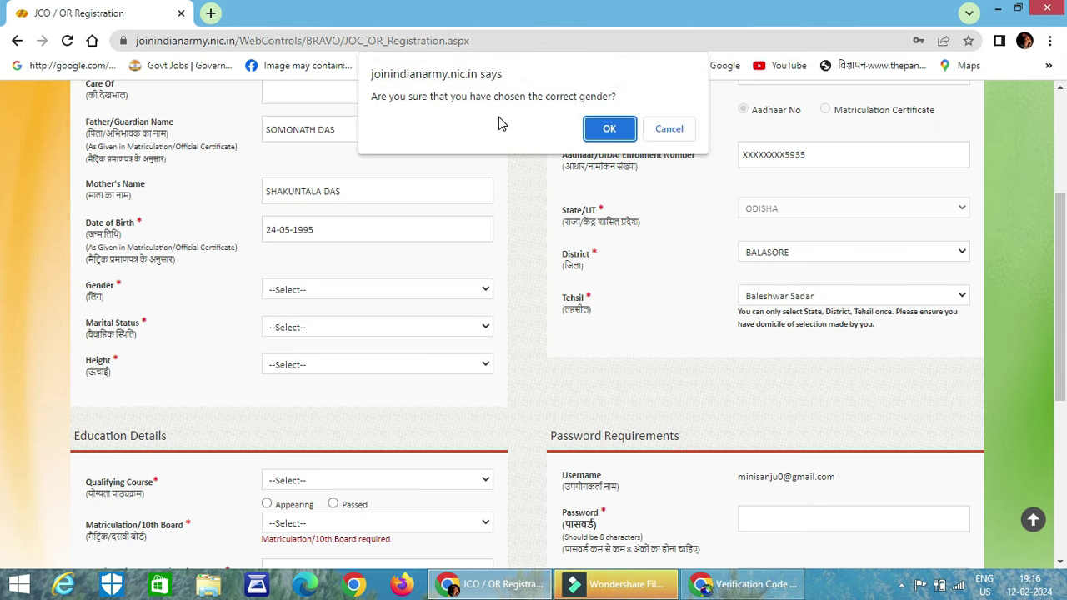
click(611, 130)
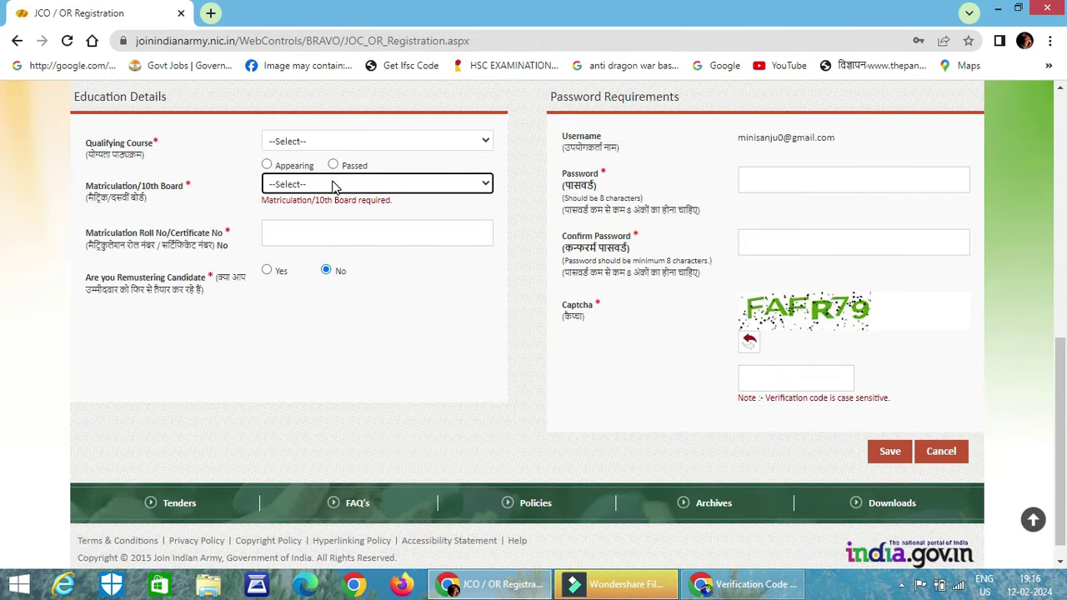
scroll(338, 242, up, 1)
scroll(344, 249, up, 1)
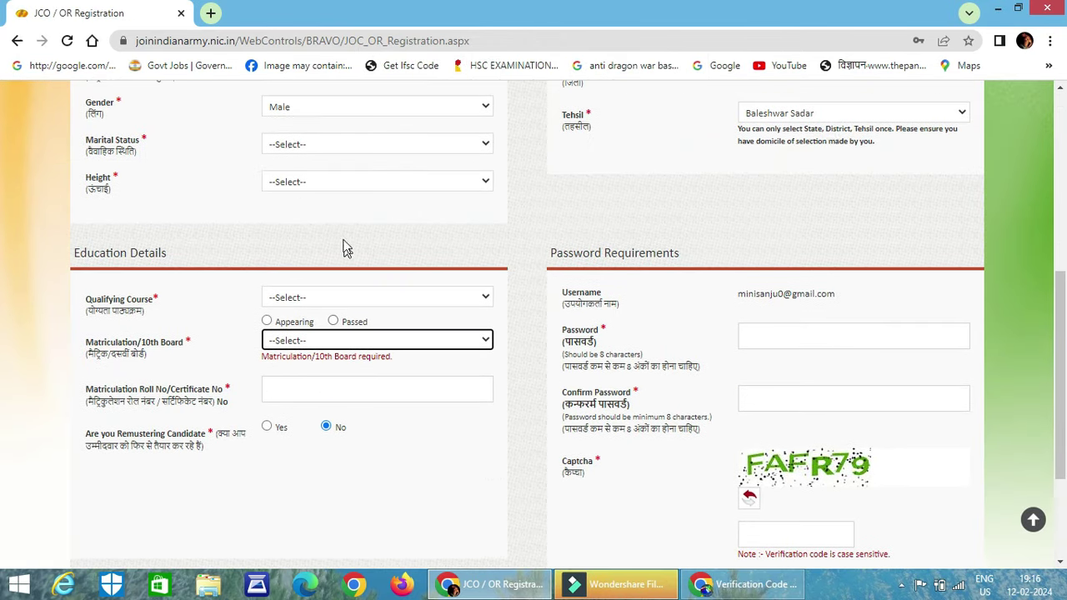
click(332, 146)
click(323, 186)
click(323, 186)
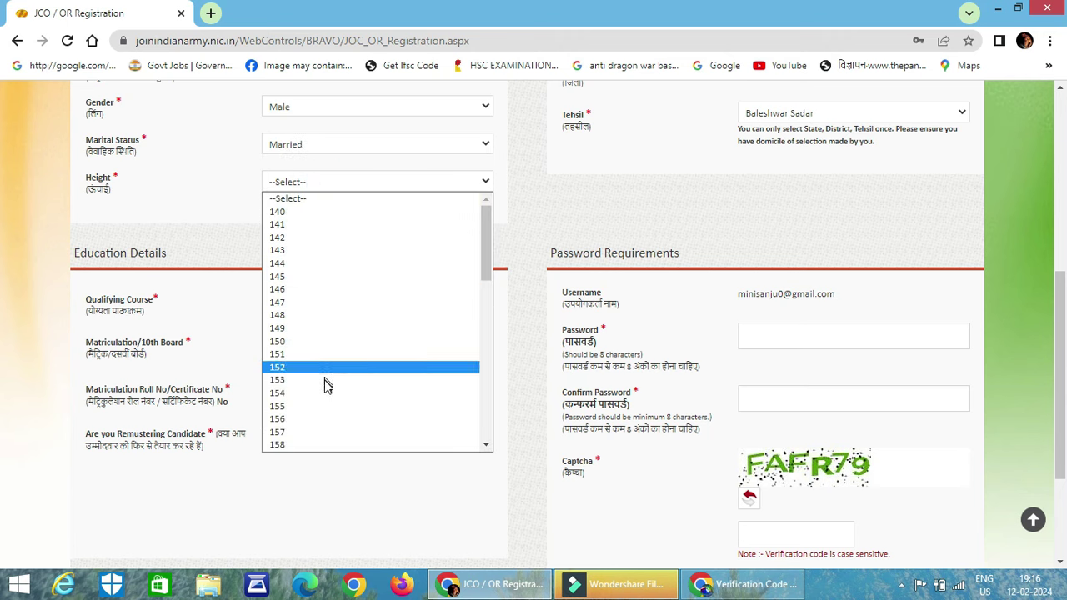
scroll(322, 405, down, 2)
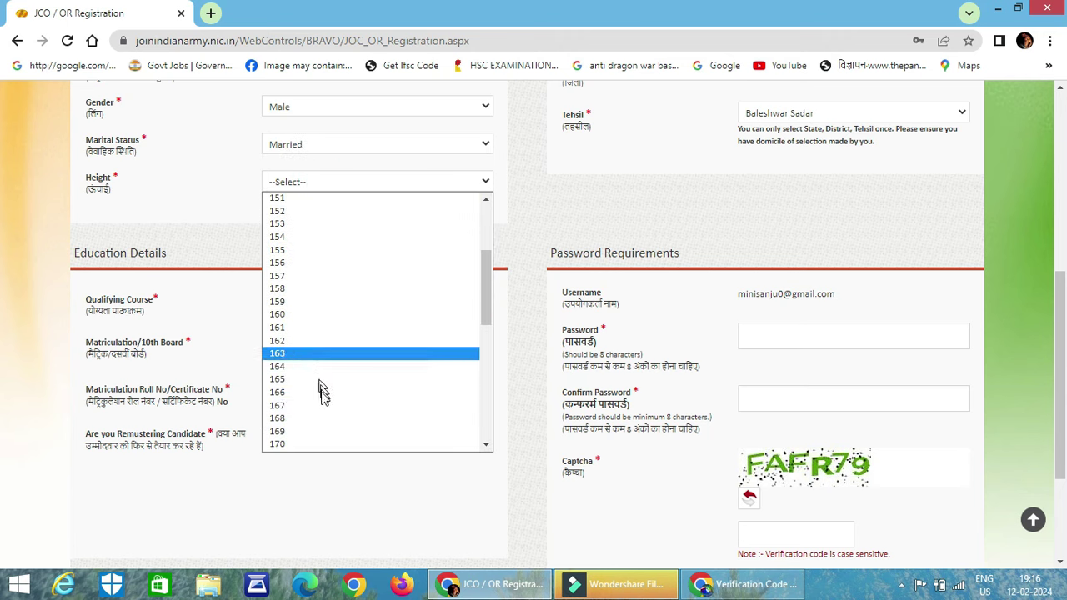
click(323, 404)
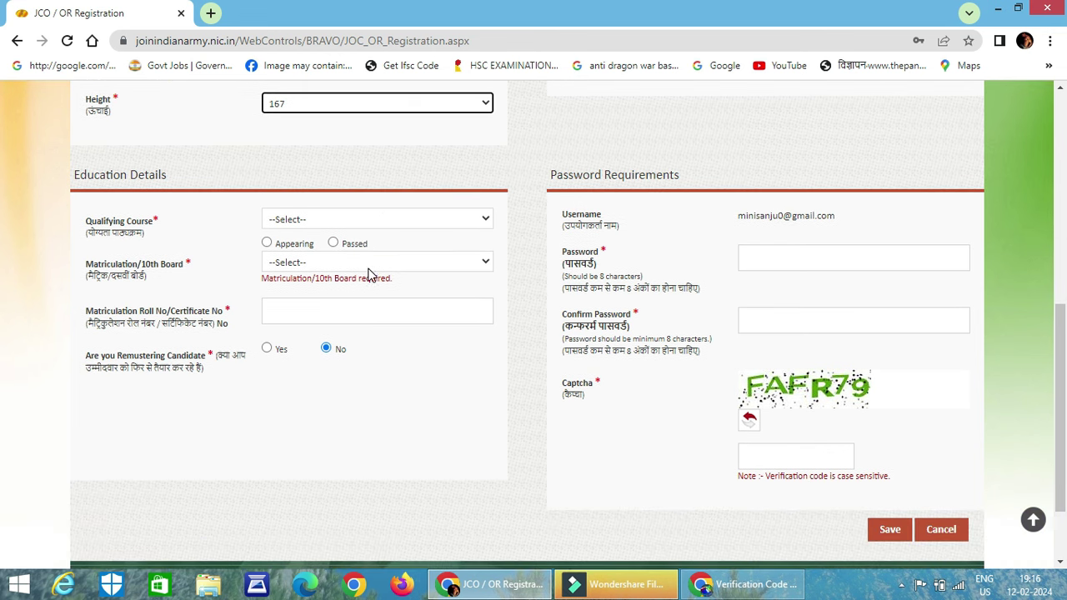
scroll(375, 280, down, 1)
Select 8th as the qualifying course, mark it Passed, and leave Schedule Tribe at Yes
click(342, 219)
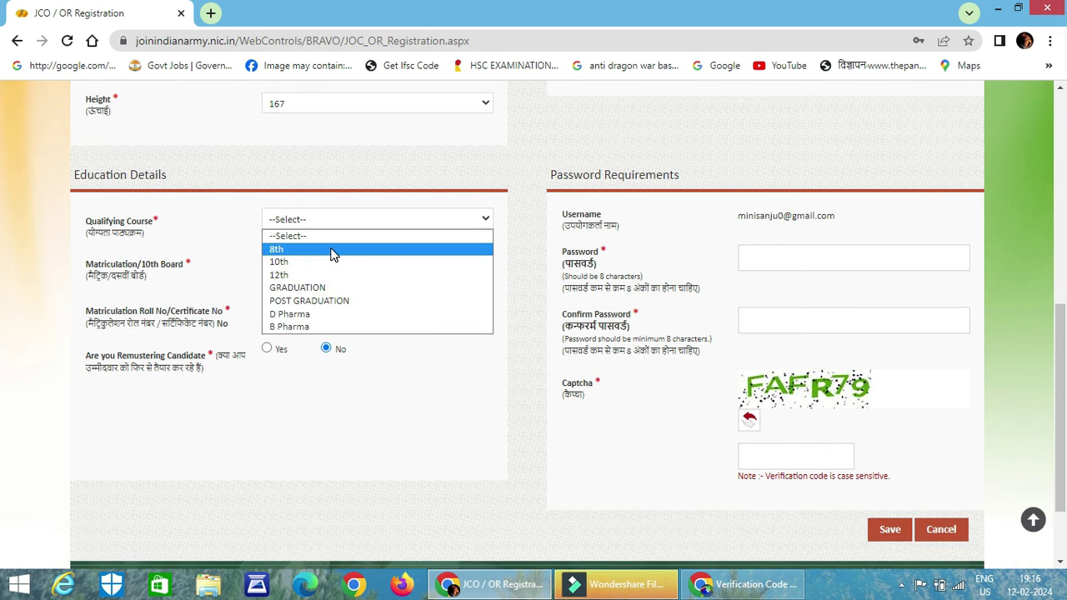
click(332, 250)
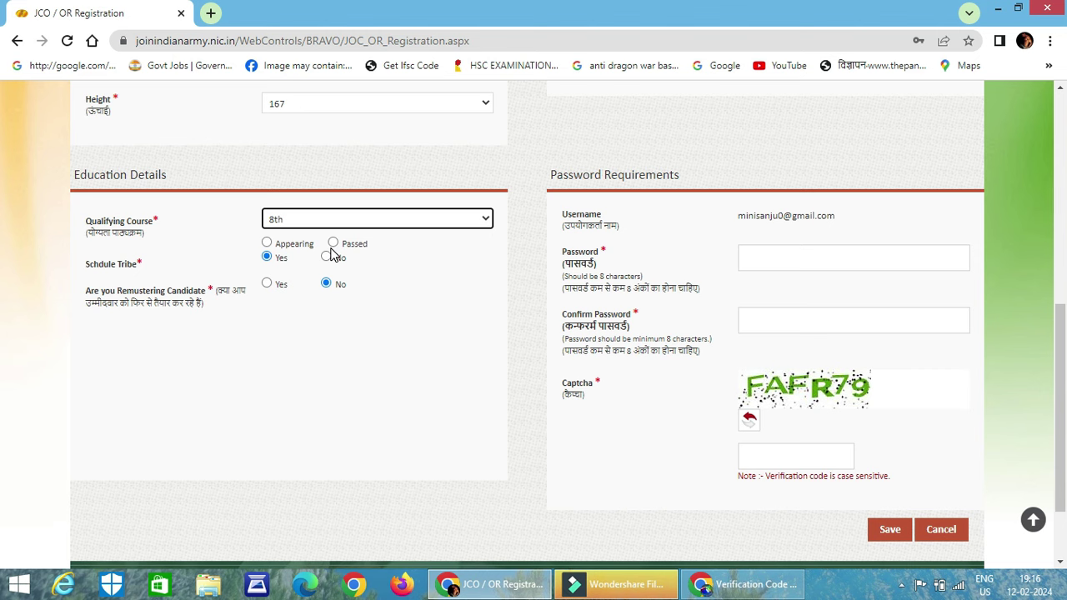
click(334, 242)
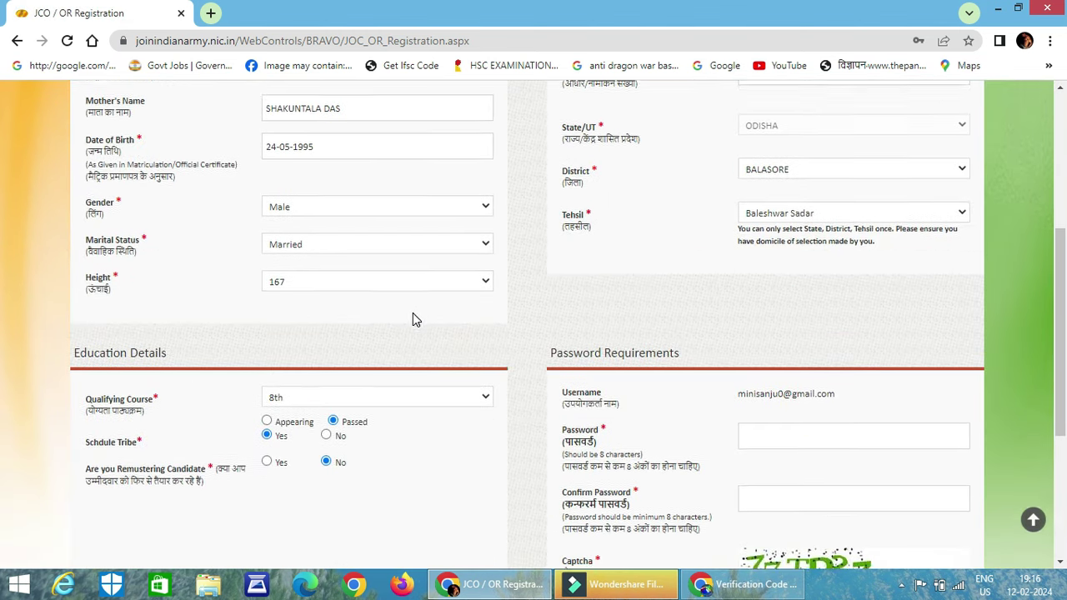
scroll(415, 319, down, 1)
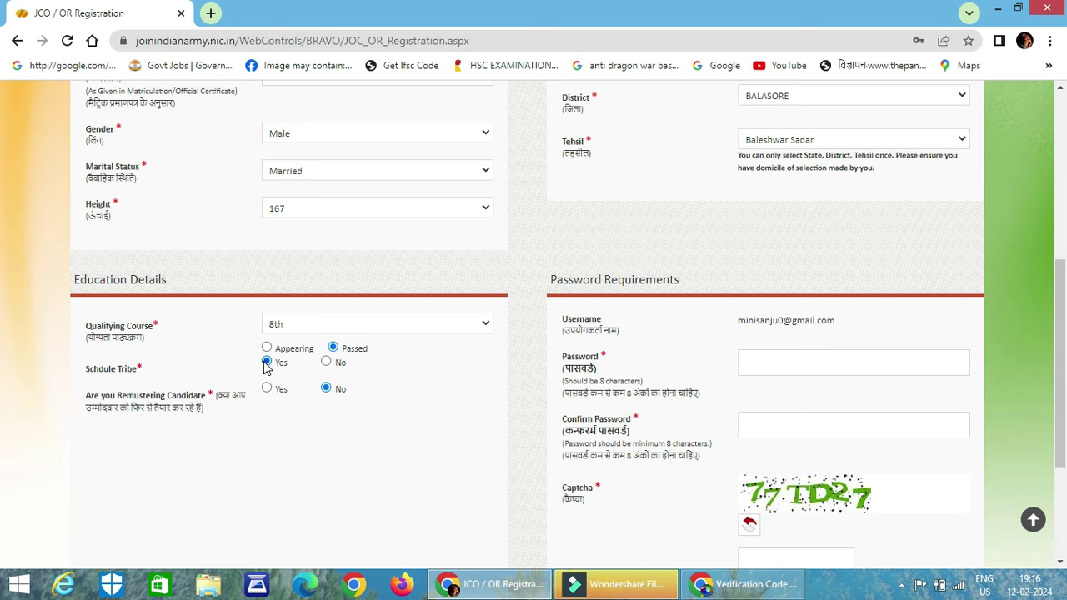
click(326, 361)
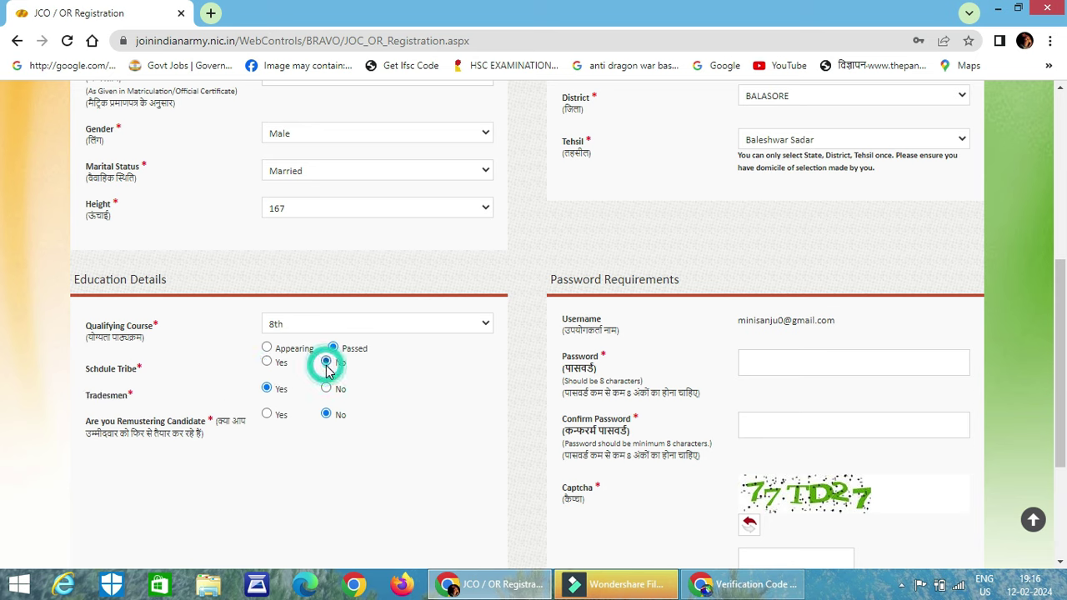
click(267, 362)
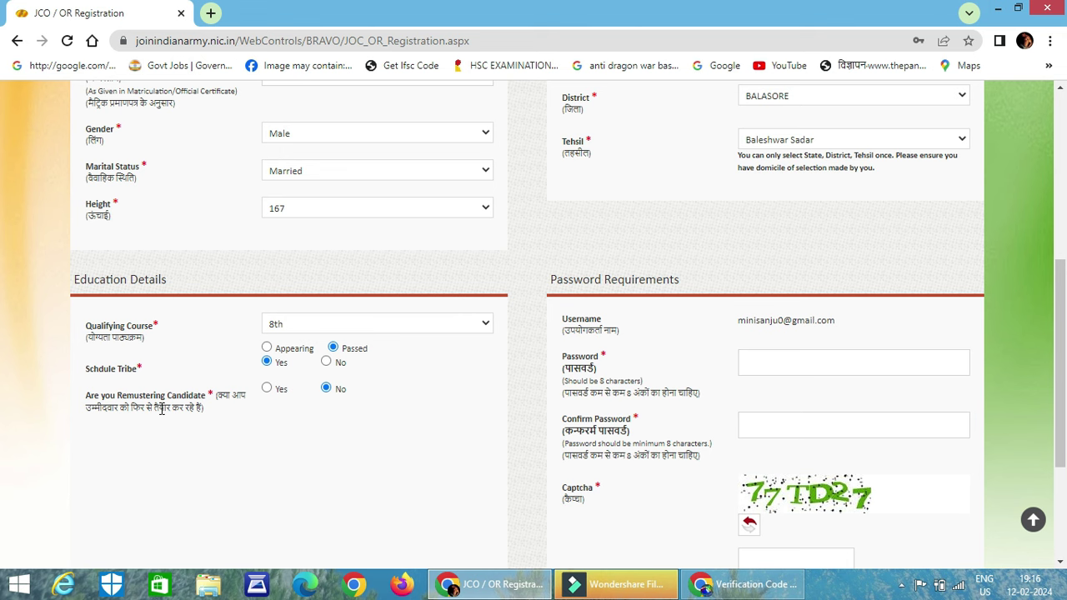
scroll(250, 400, down, 1)
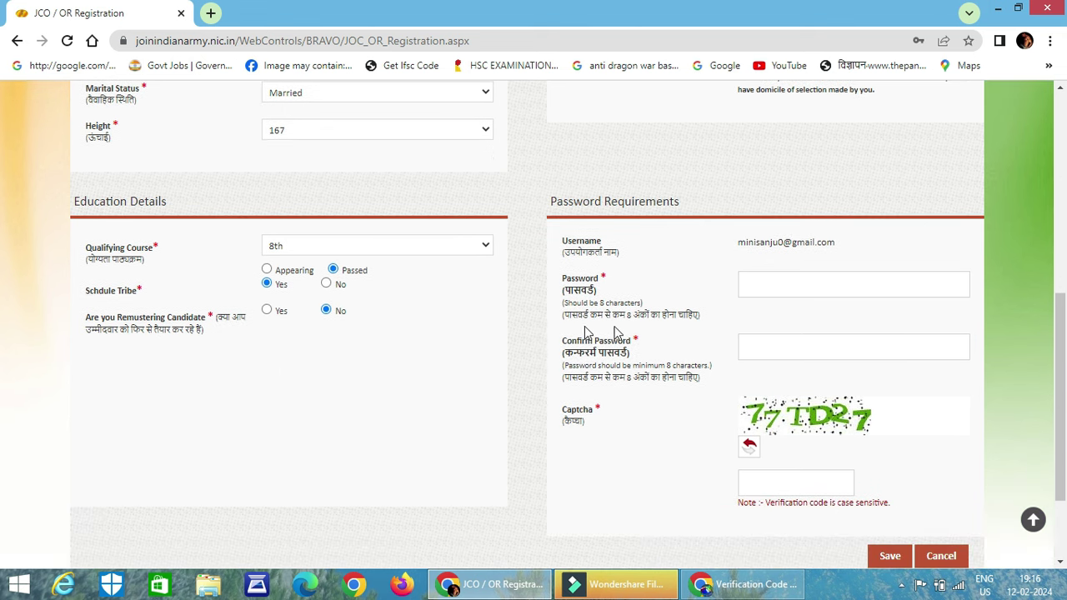
Type the account password into the Password field
click(764, 290)
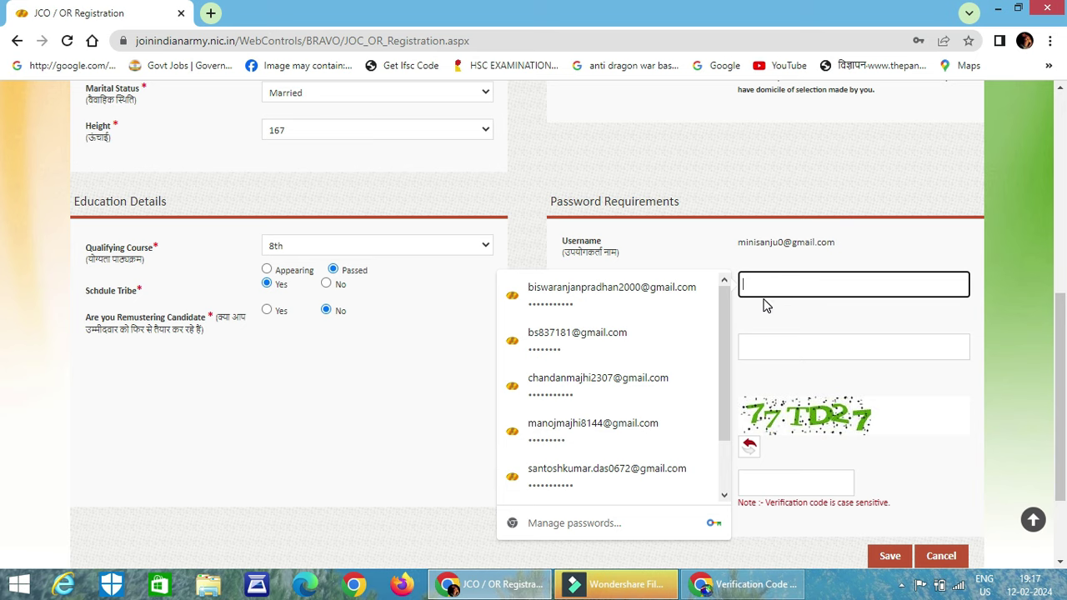
key(Caps_Lock)
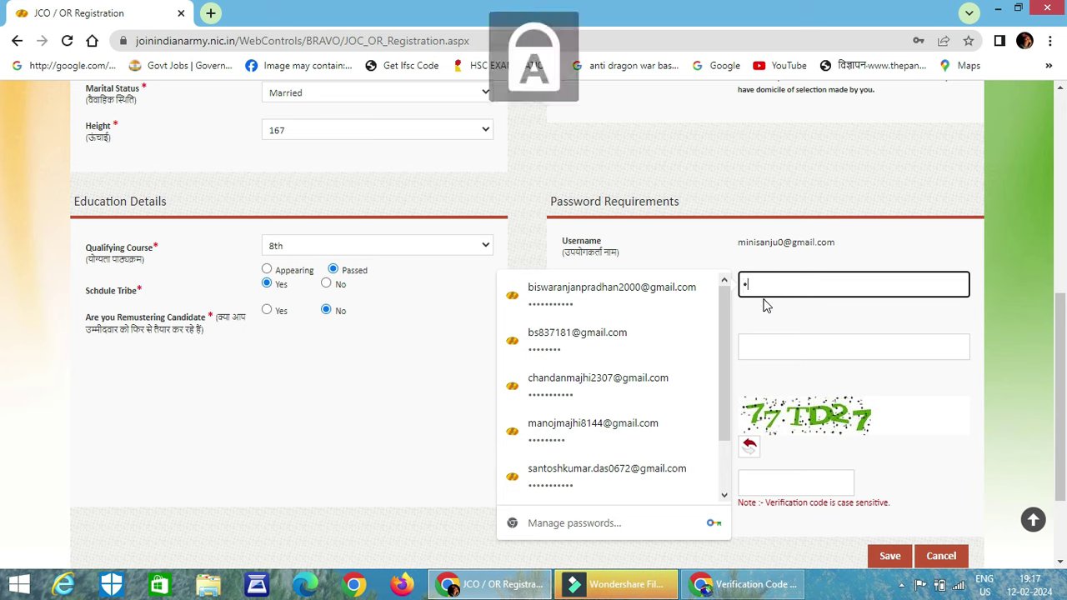
key(Caps_Lock)
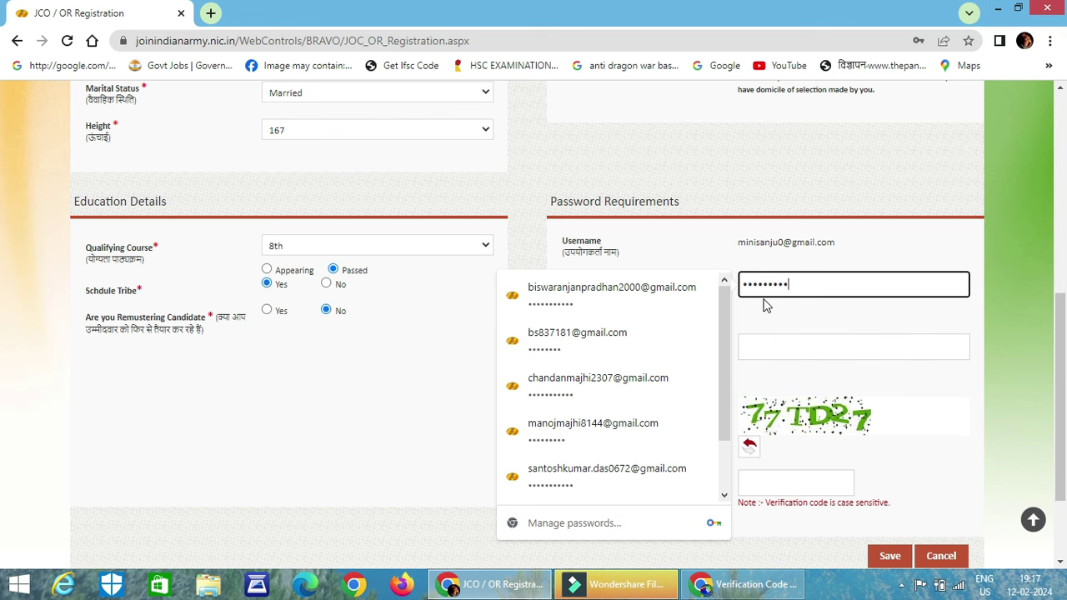
Re-enter the password in Confirm Password, fill in the captcha, and save the form
scroll(767, 306, up, 1)
click(795, 424)
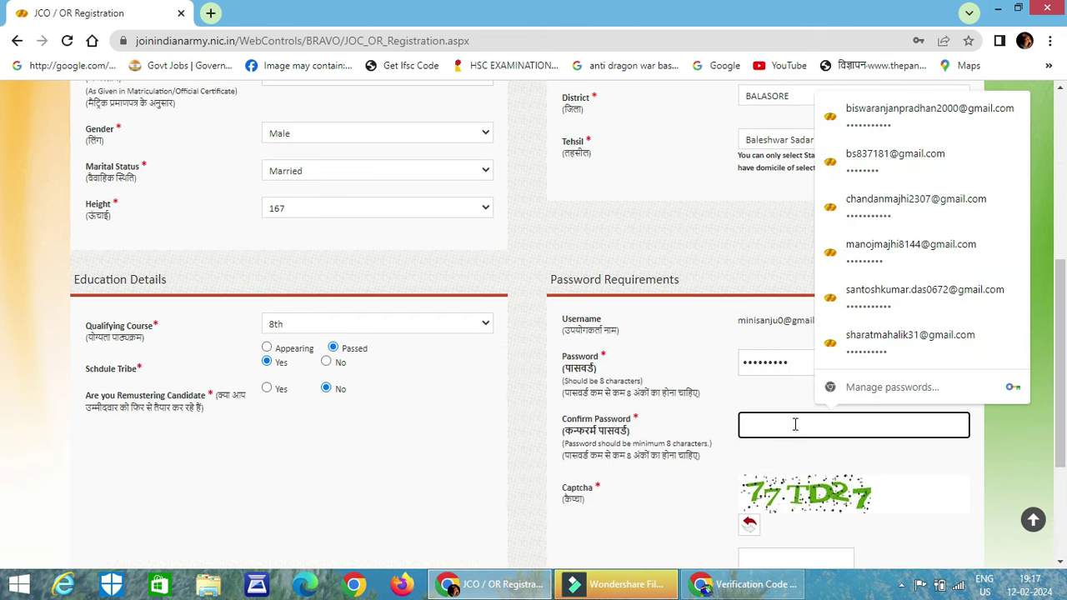
key(Caps_Lock)
key(Caps_Lock)
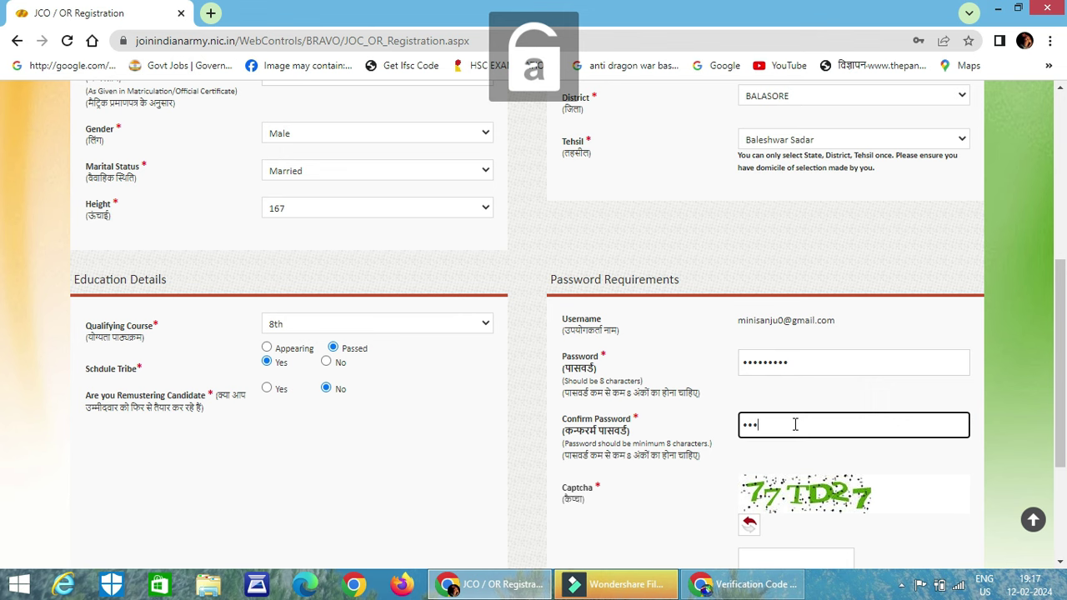
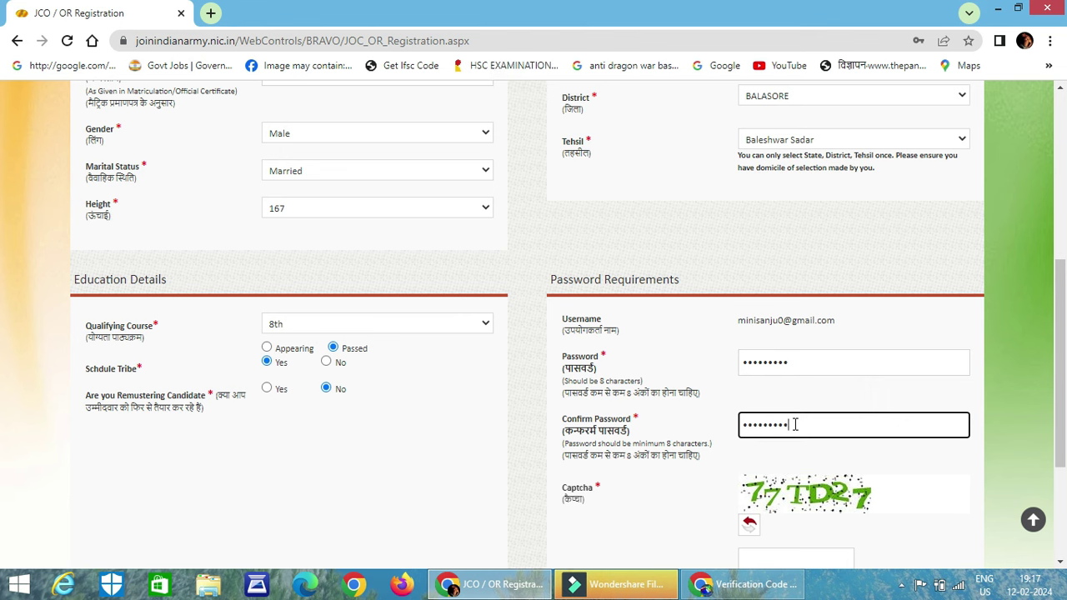
scroll(795, 424, down, 2)
click(791, 404)
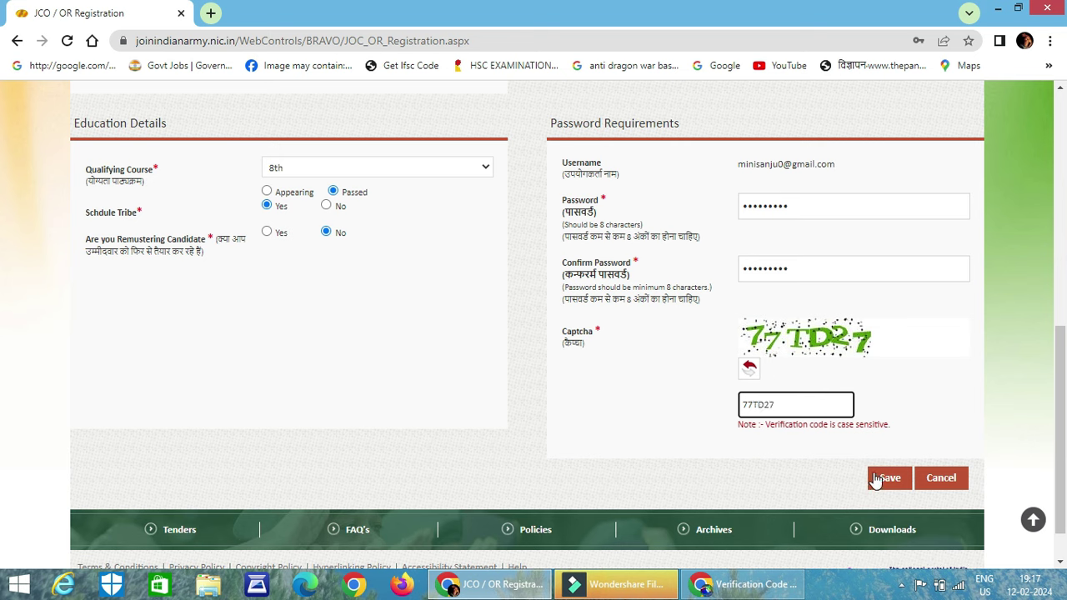
click(882, 477)
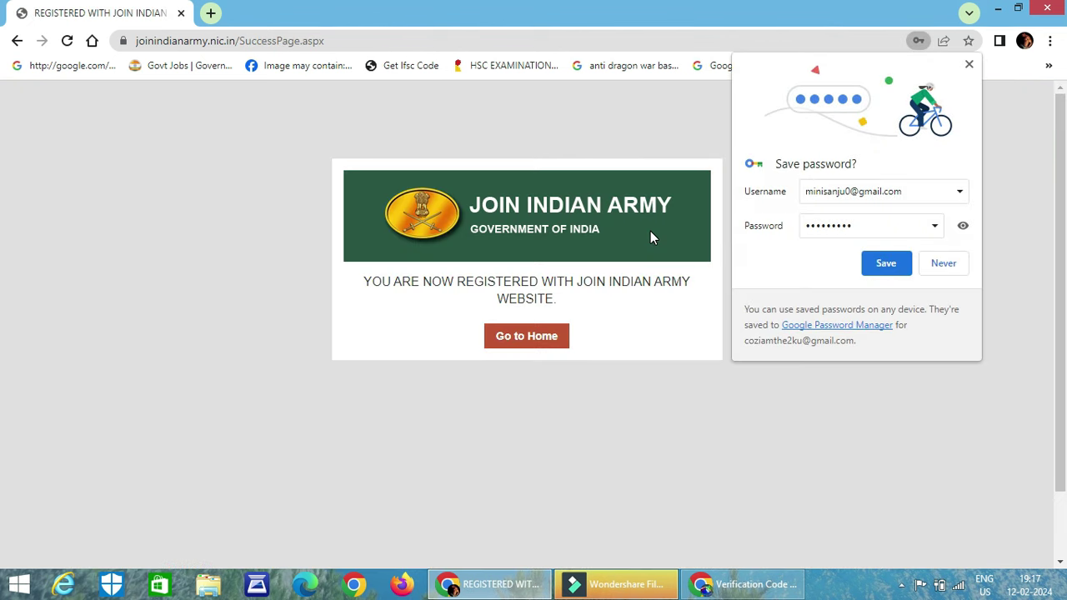
Save the login in Chrome, go to Home, and acknowledge 'Registered Successfully'
click(398, 284)
click(961, 229)
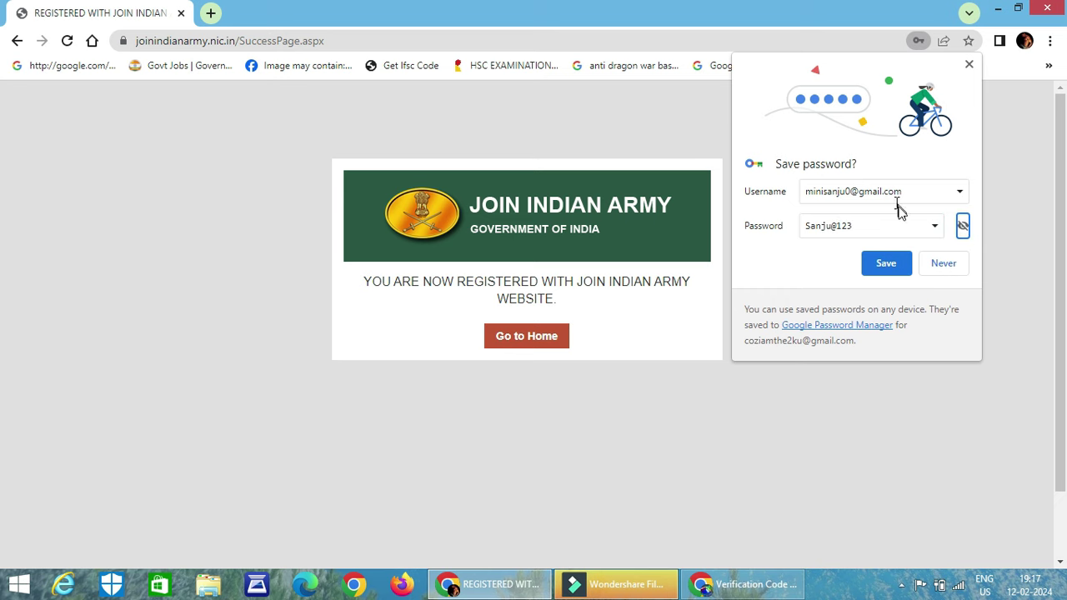
click(886, 263)
click(526, 338)
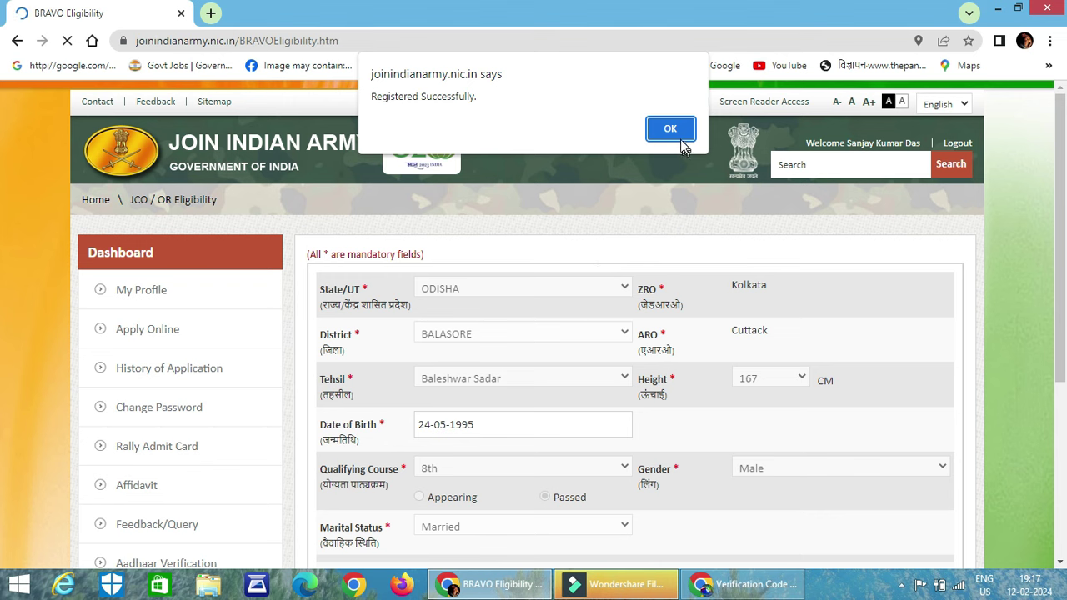
click(672, 131)
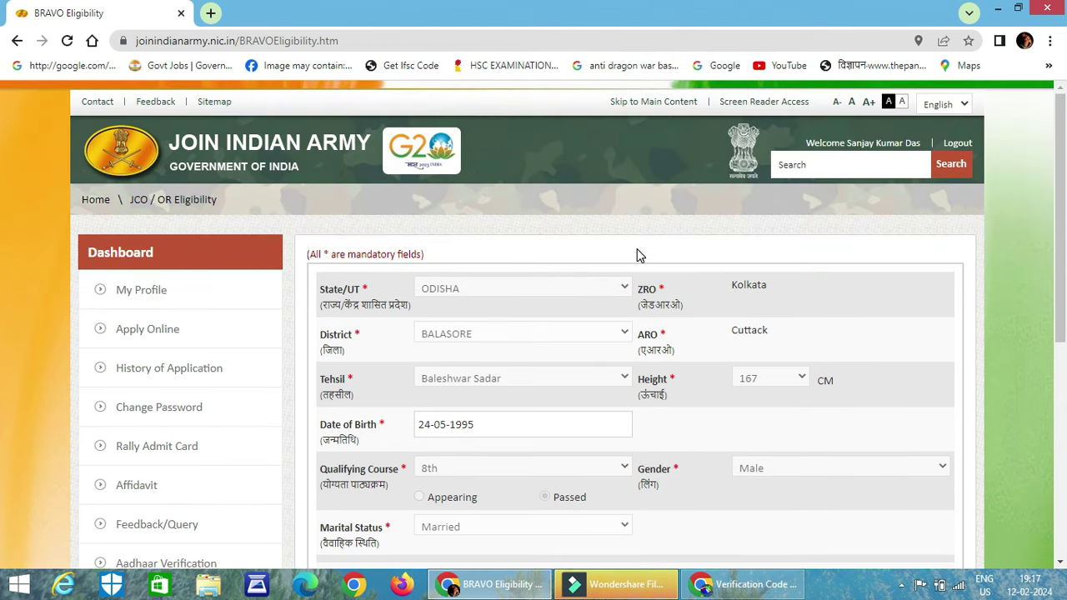
scroll(641, 255, down, 1)
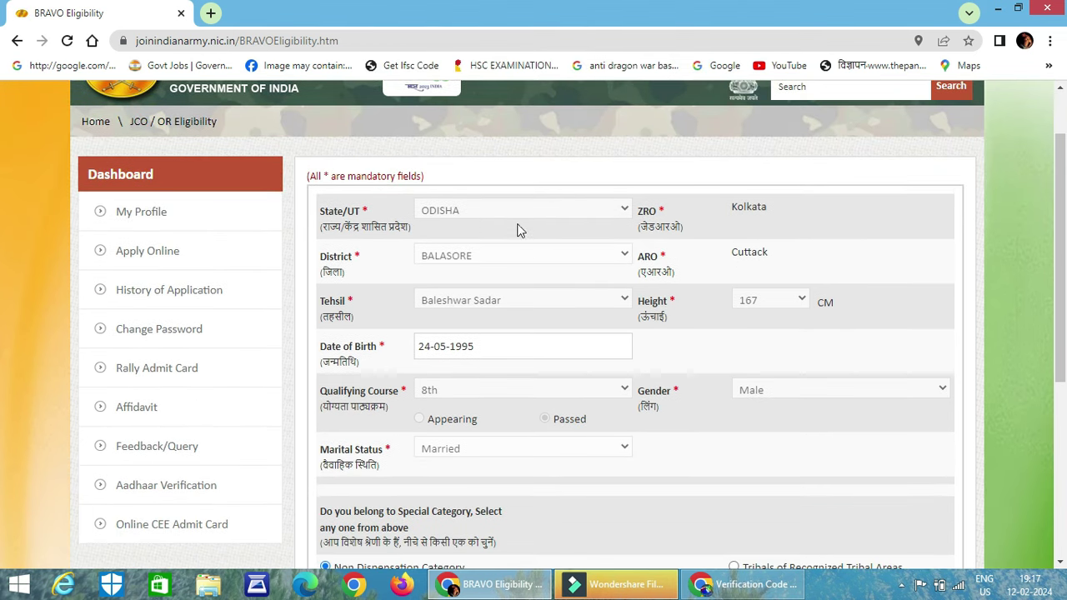